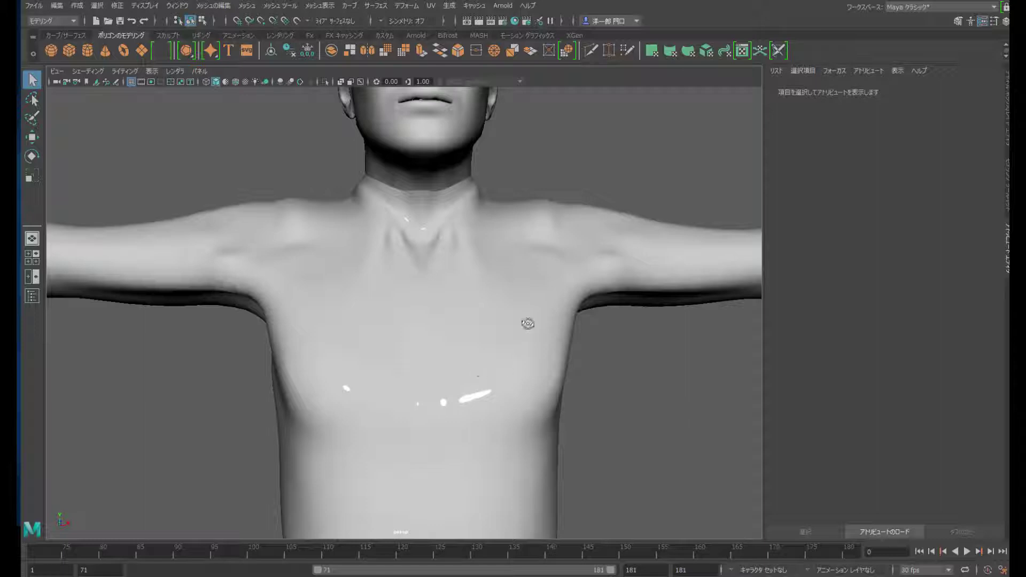
# Step: Frame the standing figure and select its bodysuit mesh (polySurfaceShape7)
pyautogui.keyDown('alt'); pyautogui.moveTo(528, 324); pyautogui.dragTo(448, 370); pyautogui.keyUp('alt')
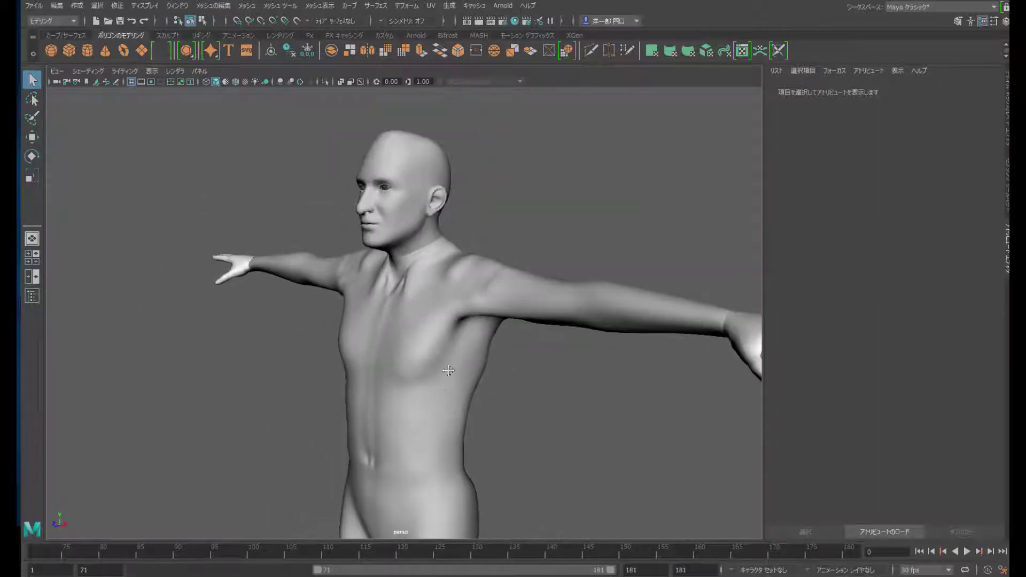
pyautogui.scroll(-3, 449, 370)
pyautogui.scroll(-3, 448, 323)
pyautogui.scroll(-3, 448, 323)
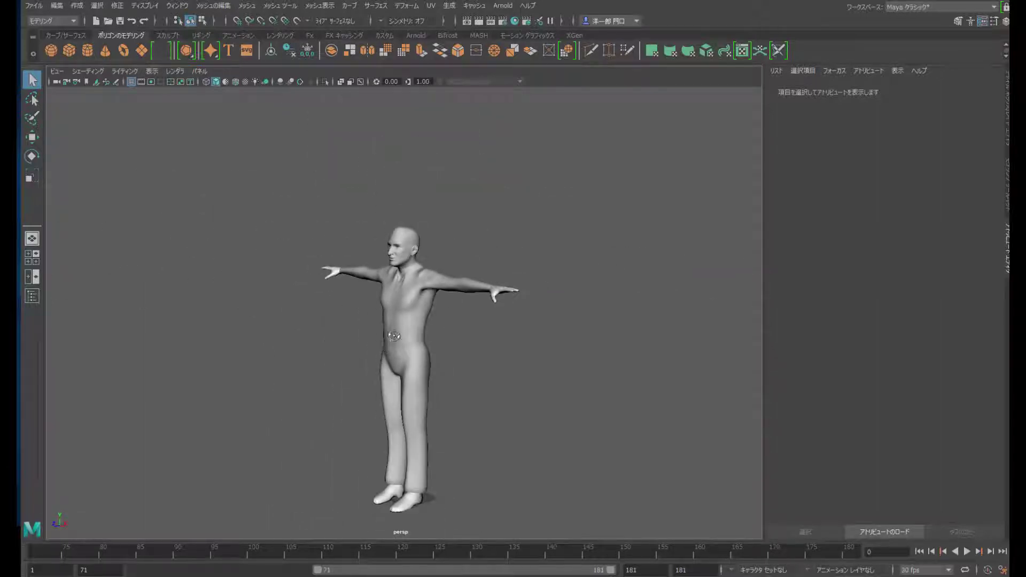
pyautogui.keyDown('alt'); pyautogui.moveTo(394, 335); pyautogui.dragTo(416, 337); pyautogui.keyUp('alt')
pyautogui.click(416, 337)
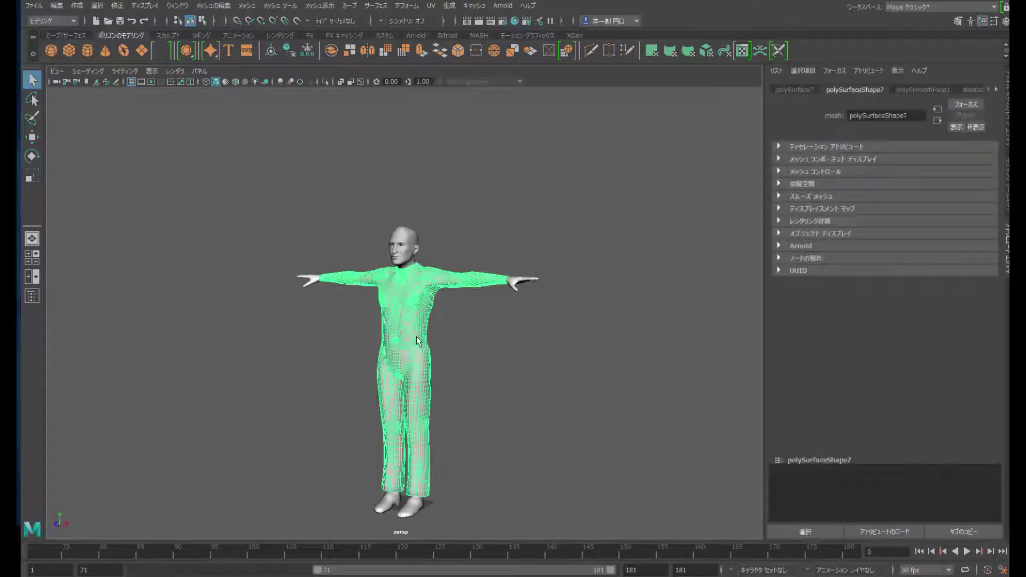
pyautogui.scroll(3, 417, 341)
pyautogui.keyDown('alt'); pyautogui.moveTo(416, 335); pyautogui.dragTo(330, 194); pyautogui.keyUp('alt')
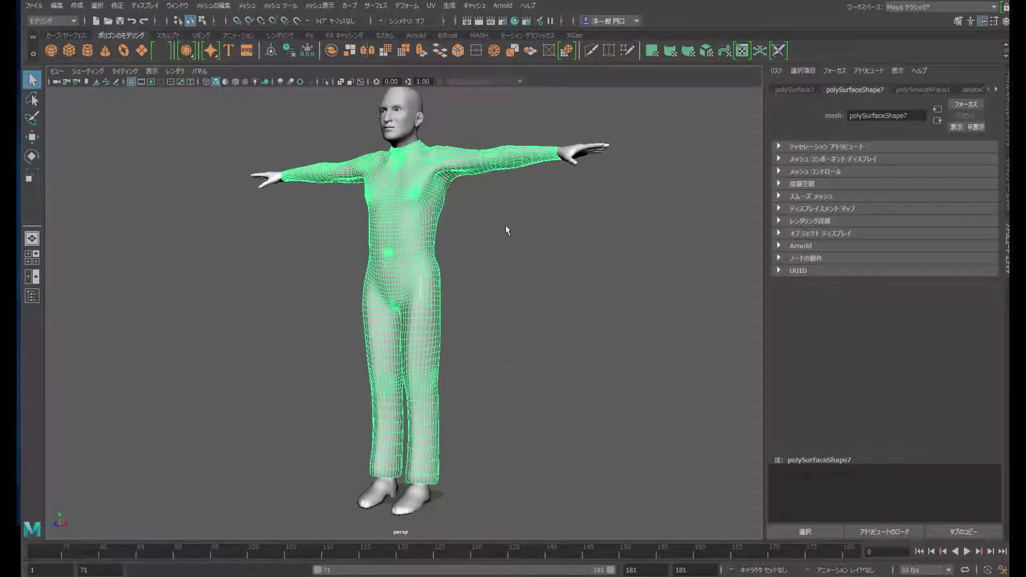
pyautogui.keyDown('alt'); pyautogui.moveTo(506, 224); pyautogui.dragTo(308, 235, button='middle'); pyautogui.keyUp('alt')
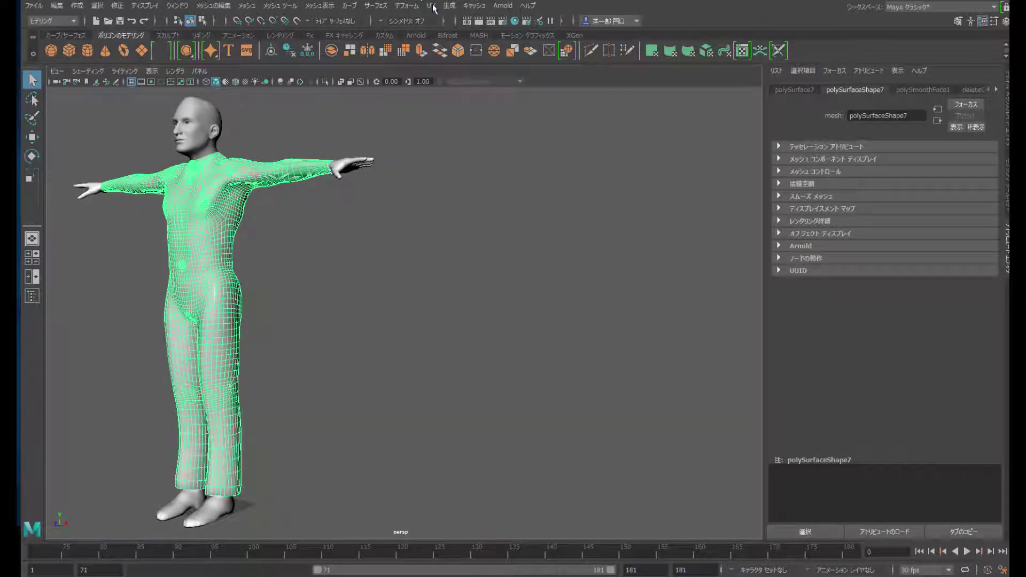
# Step: Open the UV Editor above the scene and enlarge its window and grid pane
pyautogui.click(431, 6)
pyautogui.click(465, 36)
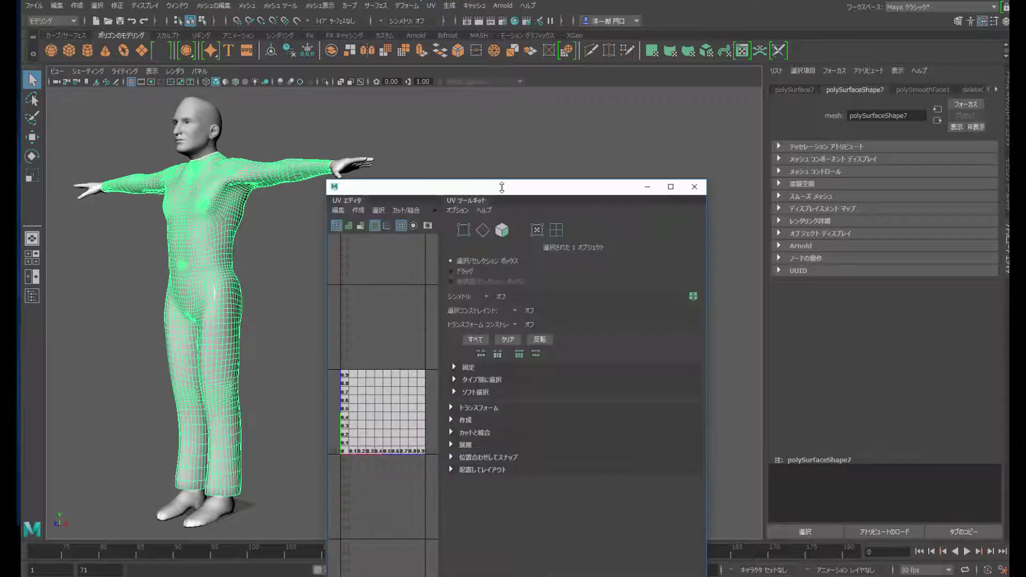
pyautogui.moveTo(485, 180); pyautogui.dragTo(553, 92)
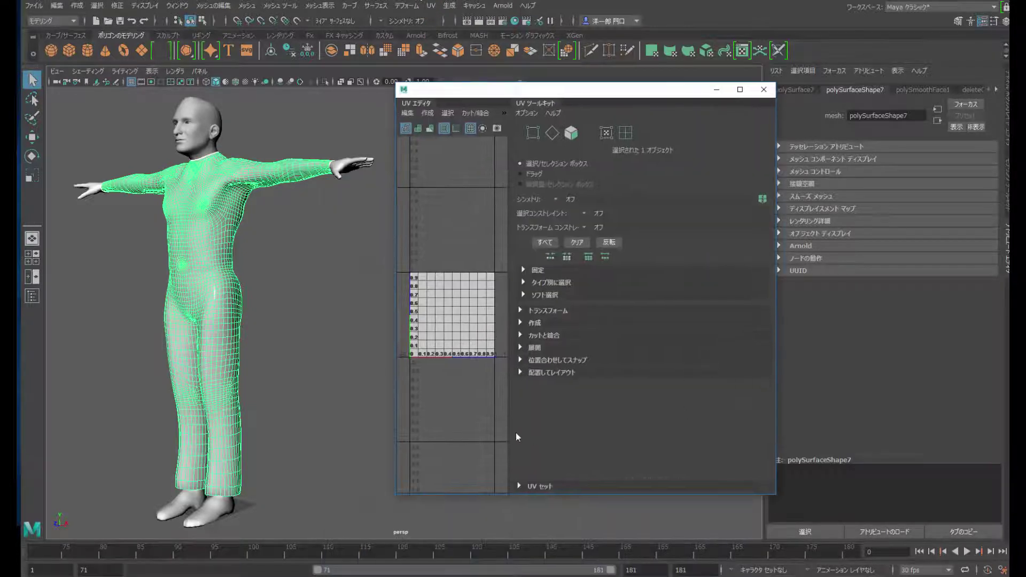
pyautogui.moveTo(567, 422); pyautogui.dragTo(626, 423)
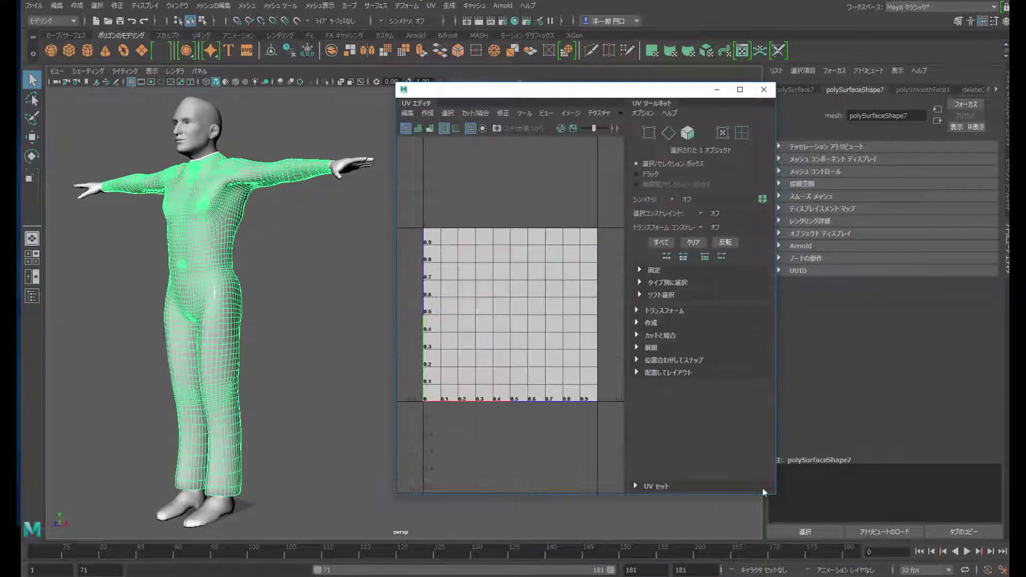
pyautogui.moveTo(861, 512); pyautogui.dragTo(983, 545)
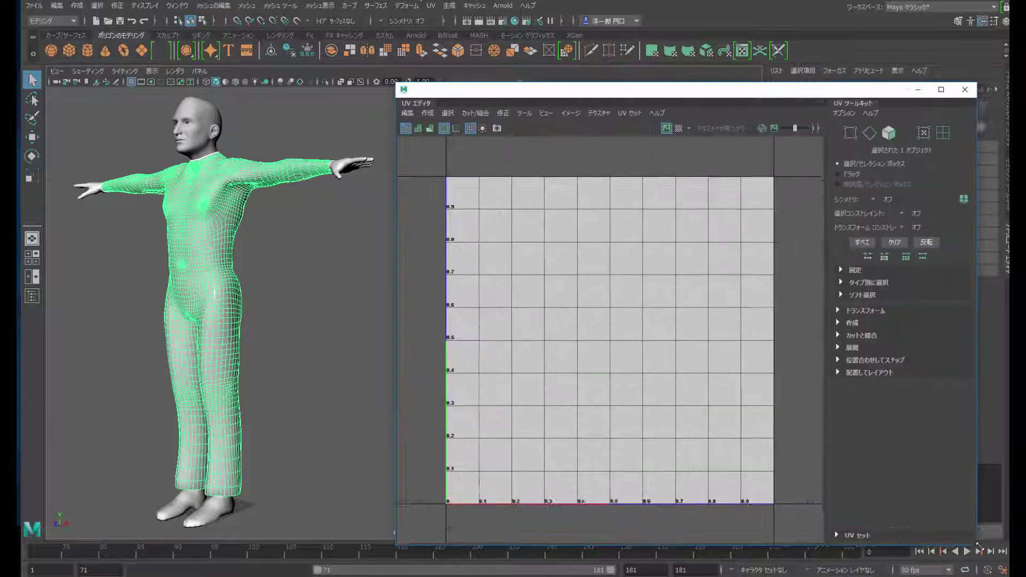
# Step: Apply a front planar UV projection to the bodysuit
pyautogui.click(428, 113)
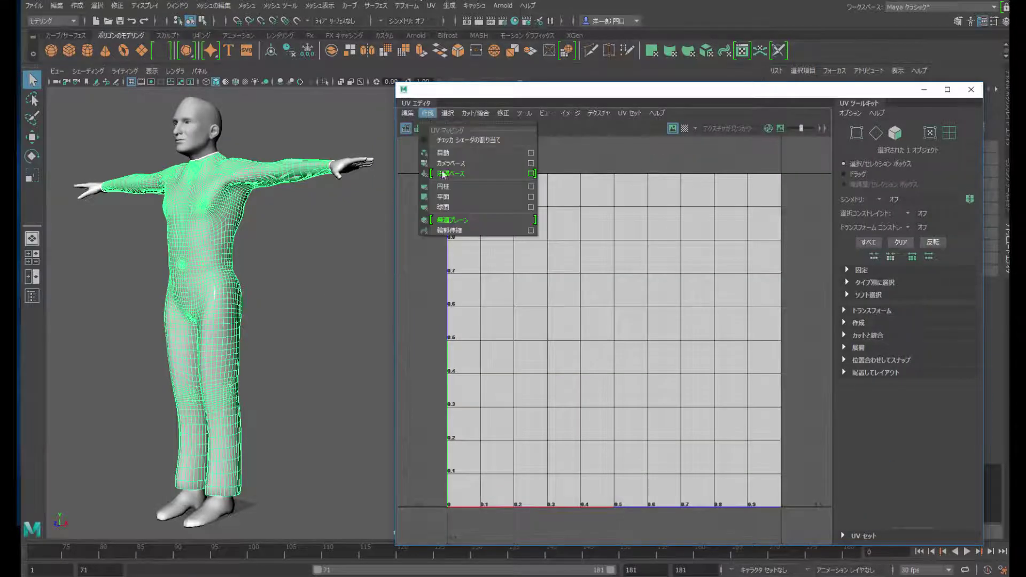
pyautogui.click(463, 202)
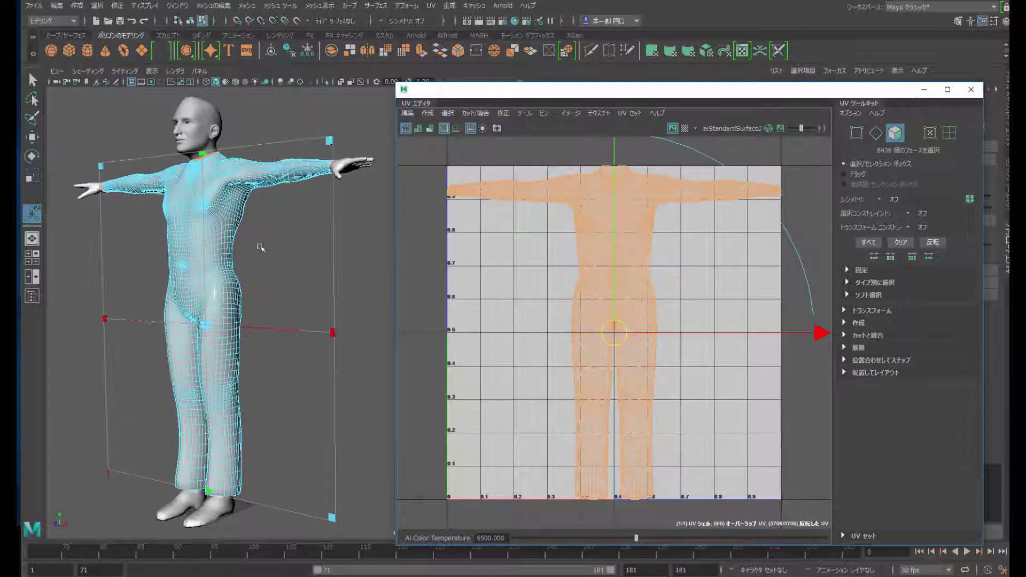
pyautogui.keyDown('alt'); pyautogui.moveTo(249, 230); pyautogui.dragTo(263, 222); pyautogui.keyUp('alt')
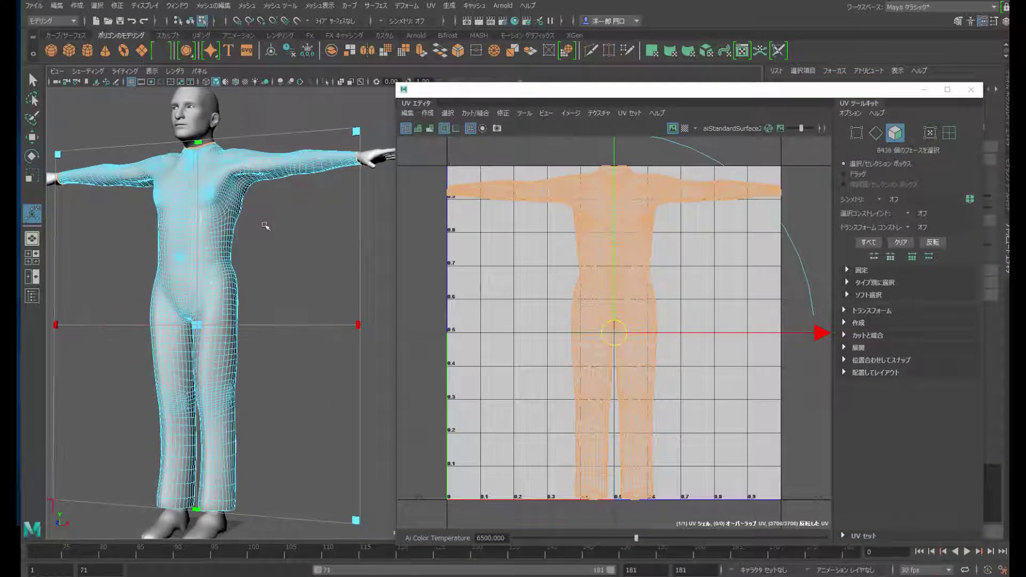
pyautogui.keyDown('alt'); pyautogui.moveTo(268, 222); pyautogui.dragTo(309, 231, button='middle'); pyautogui.keyUp('alt')
pyautogui.moveTo(309, 230)
pyautogui.keyDown('alt'); pyautogui.mouseDown(button='right')
pyautogui.moveTo(301, 289)
pyautogui.moveTo(284, 295)
pyautogui.mouseUp(button='right'); pyautogui.keyUp('alt')
# Step: Zoom in on the chest and shoulder to inspect the projected bodysuit
pyautogui.keyDown('alt'); pyautogui.moveTo(283, 295); pyautogui.dragTo(293, 297, button='middle'); pyautogui.keyUp('alt')
pyautogui.keyDown('alt'); pyautogui.moveTo(293, 297); pyautogui.dragTo(315, 283, button='right'); pyautogui.keyUp('alt')
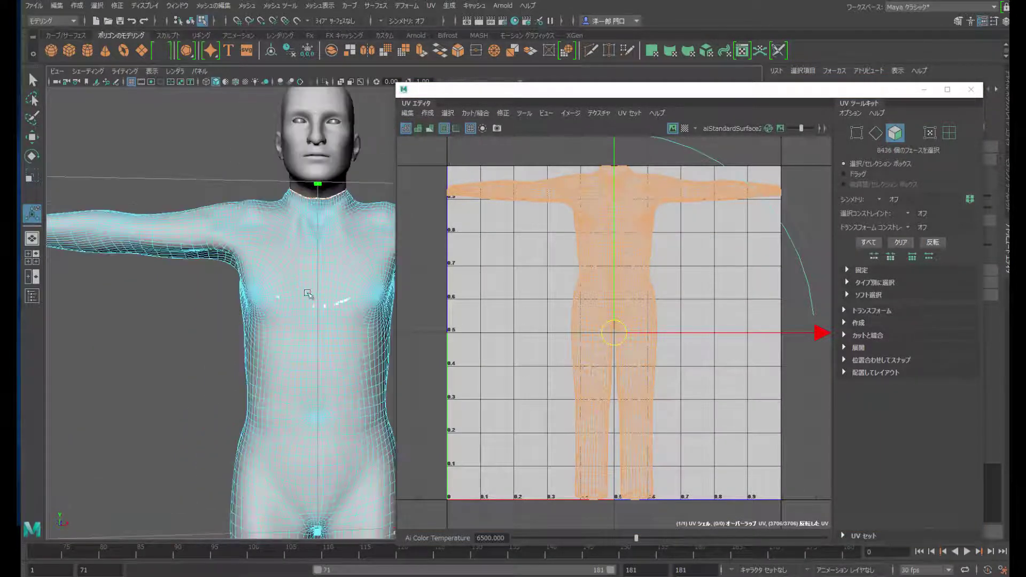
pyautogui.keyDown('alt'); pyautogui.moveTo(315, 282); pyautogui.dragTo(299, 282, button='middle'); pyautogui.keyUp('alt')
pyautogui.scroll(2, 300, 283)
pyautogui.scroll(3, 300, 286)
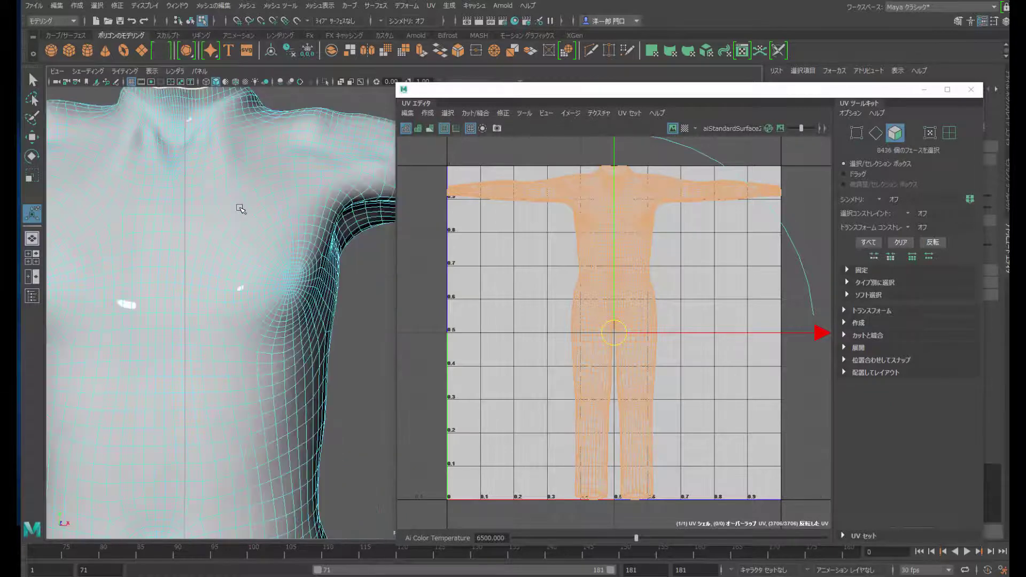
pyautogui.scroll(-3, 246, 255)
pyautogui.scroll(-2, 246, 256)
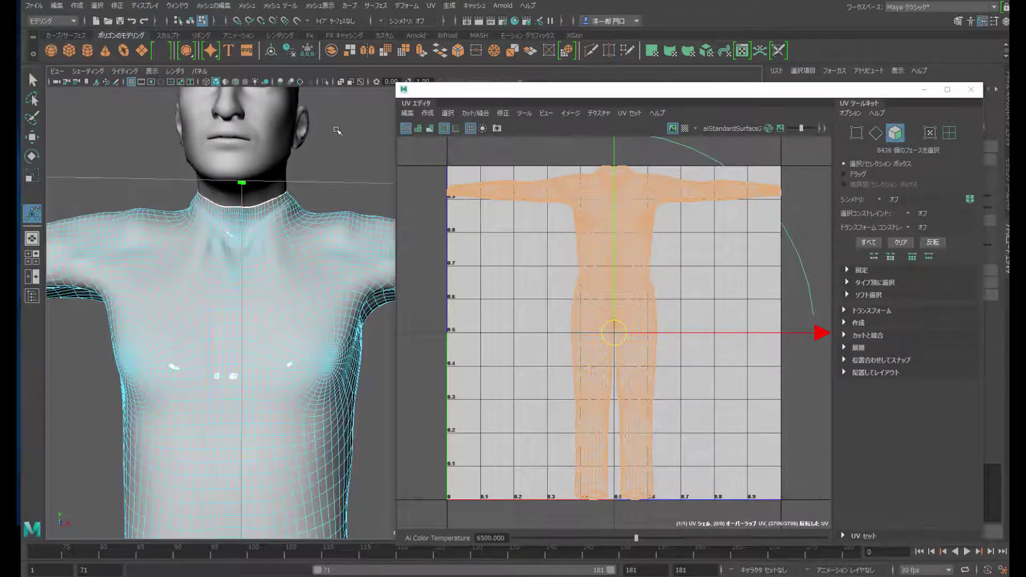
pyautogui.click(431, 6)
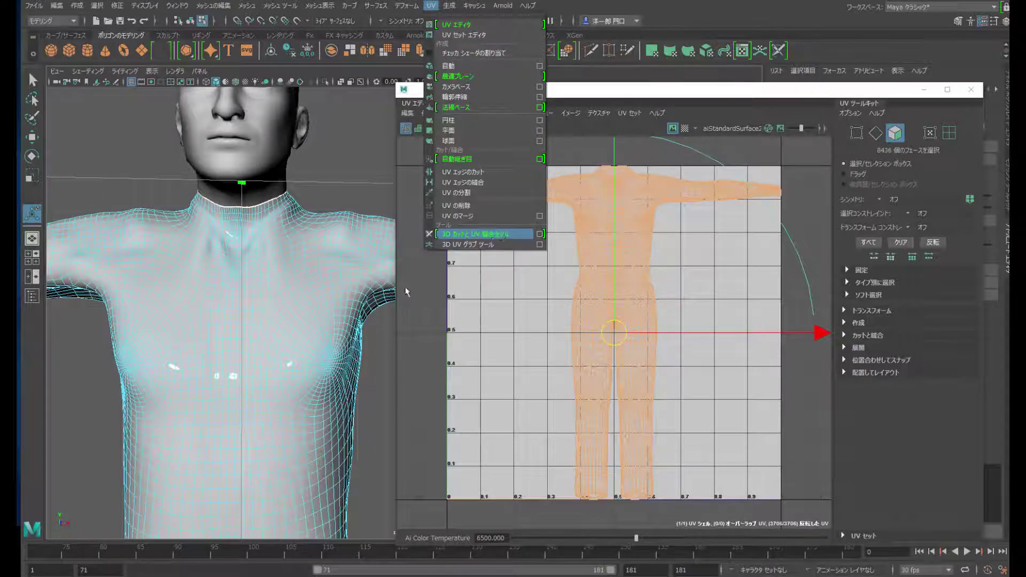
# Step: Cut a V-shaped UV seam across the chest with the 3D Cut and Sew tool in edge mode
pyautogui.press('Return')
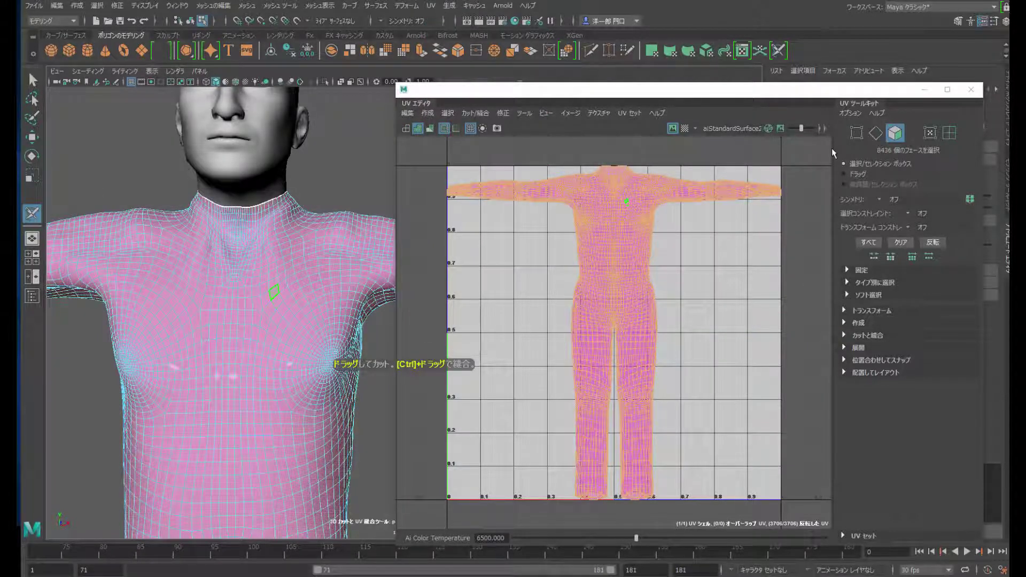
pyautogui.click(876, 133)
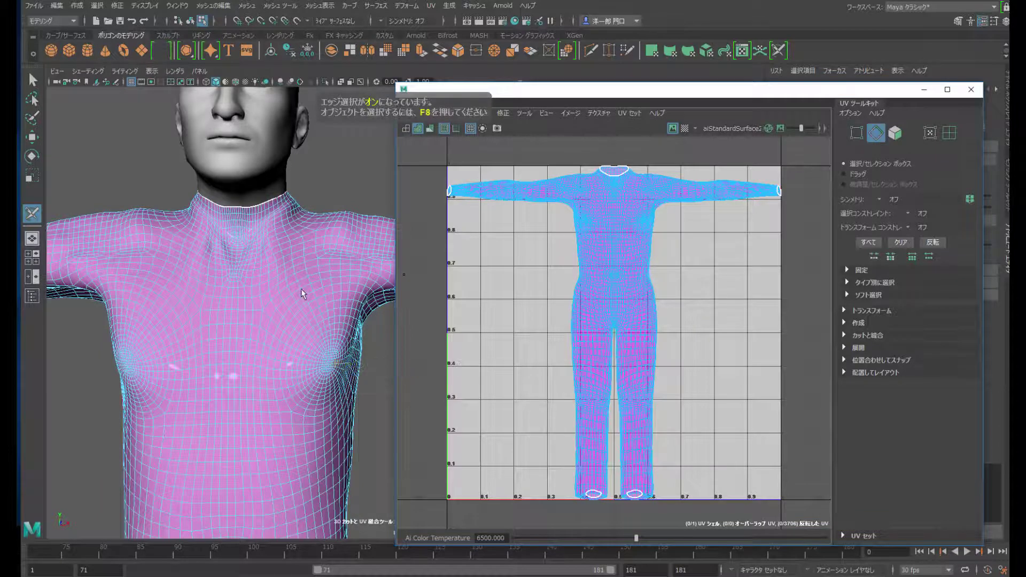
pyautogui.moveTo(269, 279)
pyautogui.mouseDown()
pyautogui.moveTo(302, 337)
pyautogui.moveTo(360, 274)
pyautogui.mouseUp()
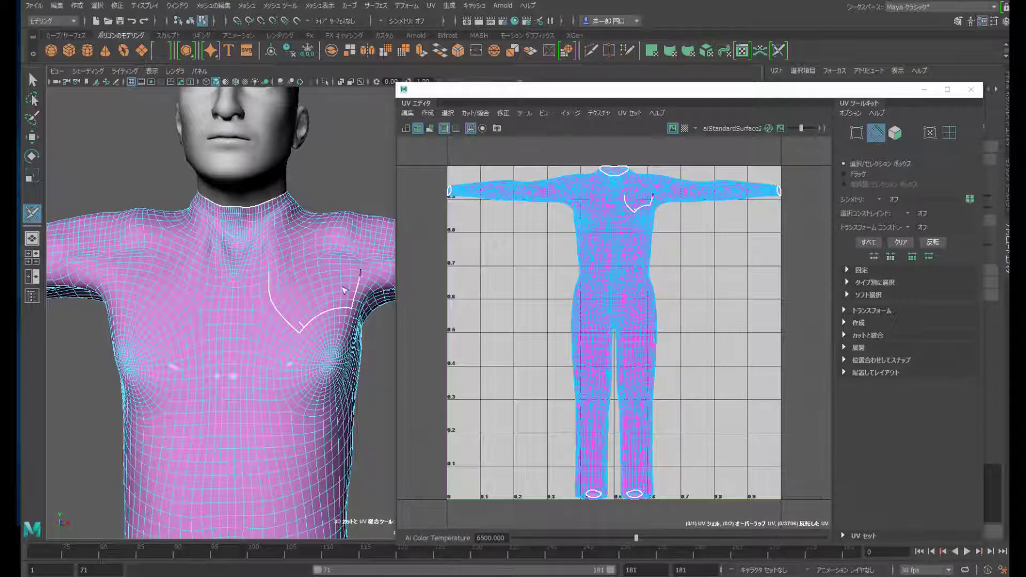
pyautogui.scroll(3, 336, 292)
pyautogui.scroll(3, 225, 321)
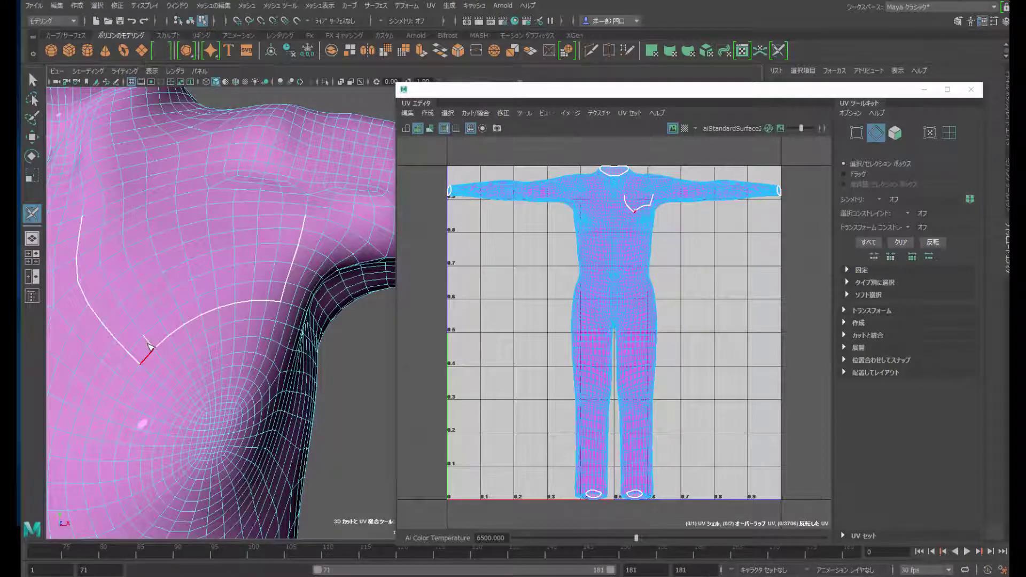
# Step: Extend the seam up to the shoulder, then sew the chest seam closed again
pyautogui.click(288, 254)
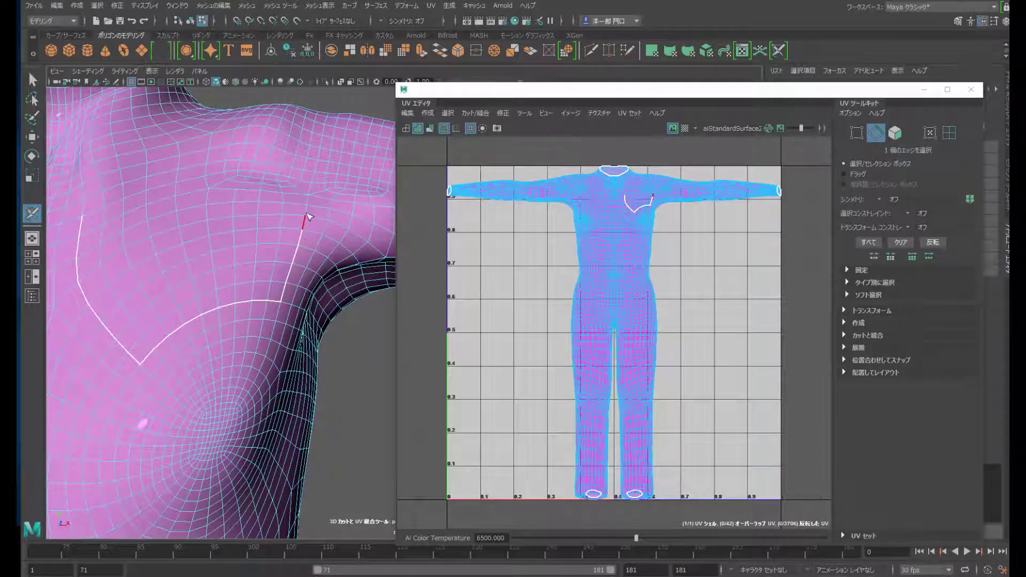
pyautogui.moveTo(309, 216); pyautogui.dragTo(319, 162)
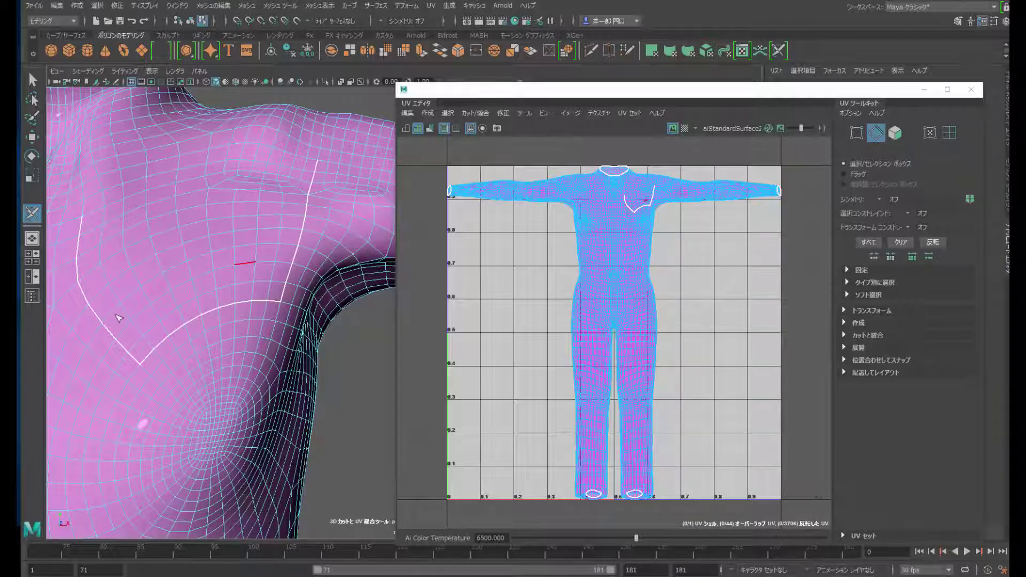
pyautogui.moveTo(81, 248)
pyautogui.keyDown('ctrl'); pyautogui.mouseDown()
pyautogui.moveTo(139, 367)
pyautogui.moveTo(273, 310)
pyautogui.moveTo(320, 166)
pyautogui.mouseUp(); pyautogui.keyUp('ctrl')
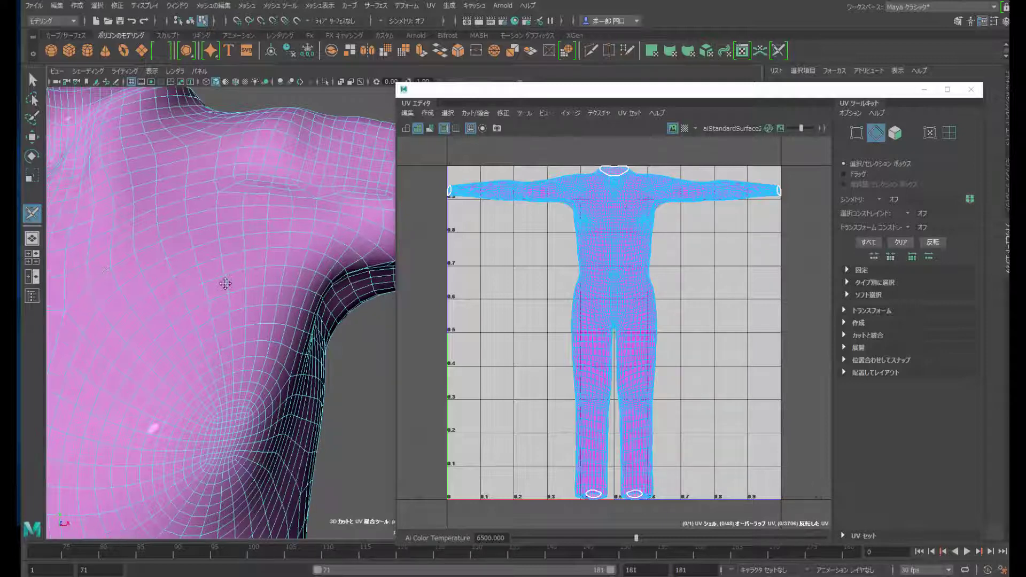
pyautogui.keyDown('alt'); pyautogui.moveTo(224, 296); pyautogui.dragTo(203, 283, button='middle'); pyautogui.keyUp('alt')
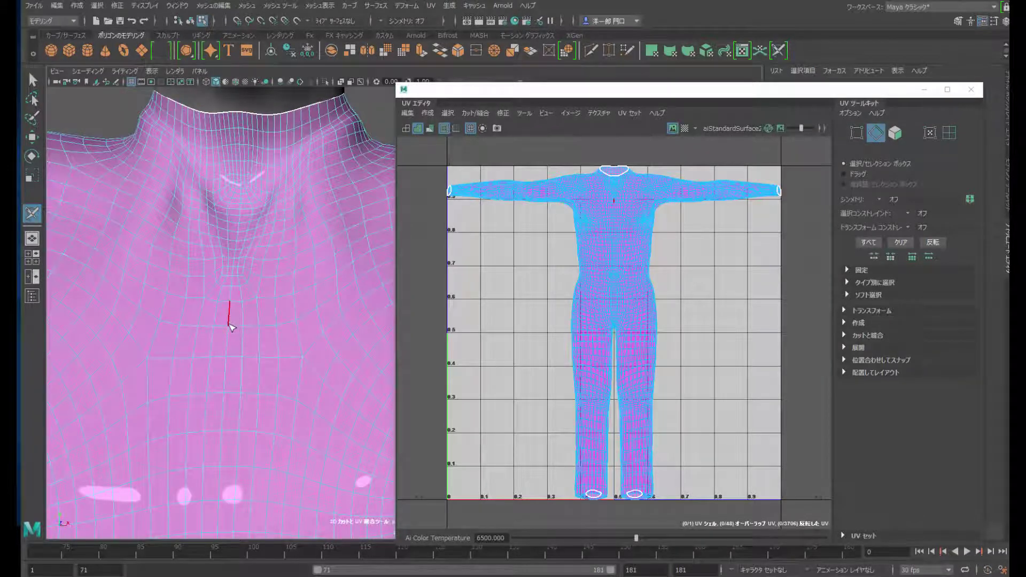
pyautogui.click(230, 324)
pyautogui.doubleClick(230, 322)
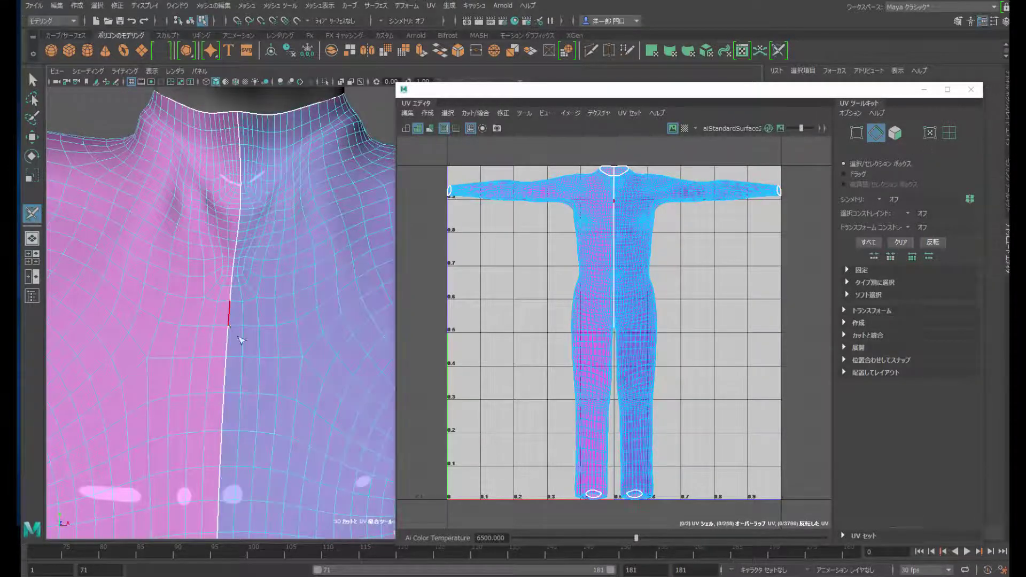
pyautogui.scroll(-5, 283, 361)
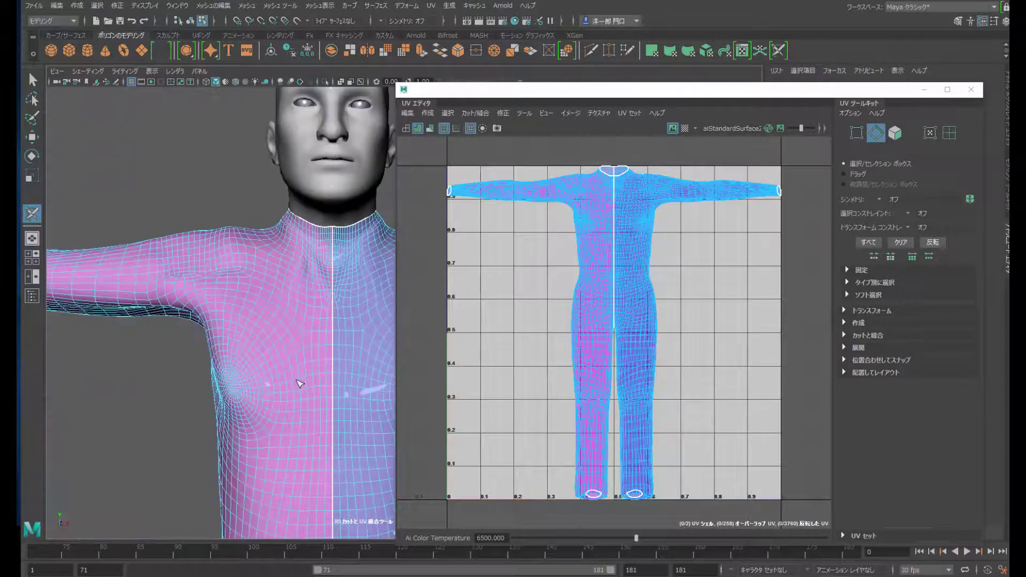
pyautogui.keyDown('alt'); pyautogui.moveTo(284, 355); pyautogui.dragTo(261, 226, button='middle'); pyautogui.keyUp('alt')
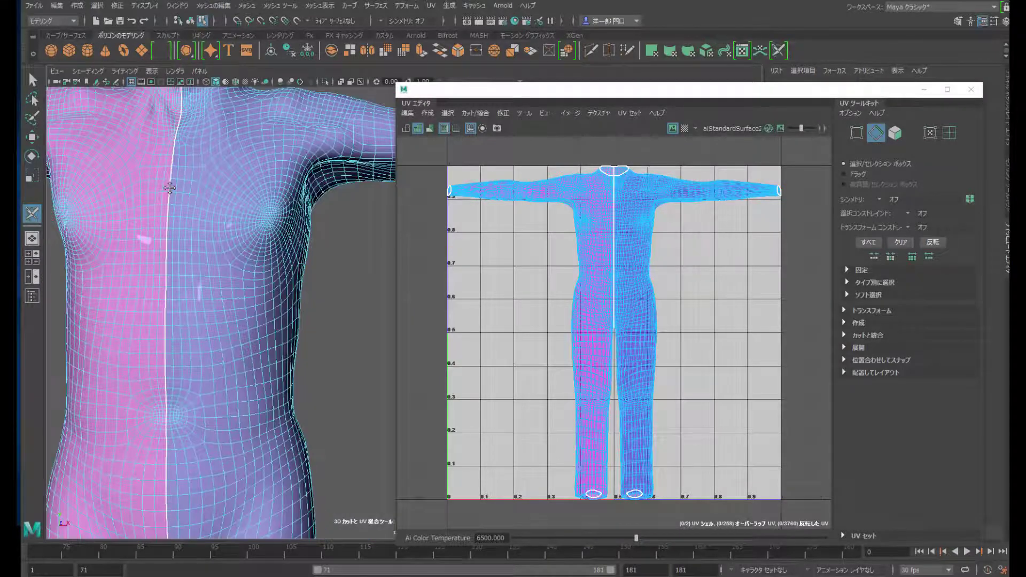
pyautogui.keyDown('alt'); pyautogui.moveTo(261, 225); pyautogui.dragTo(299, 219); pyautogui.keyUp('alt')
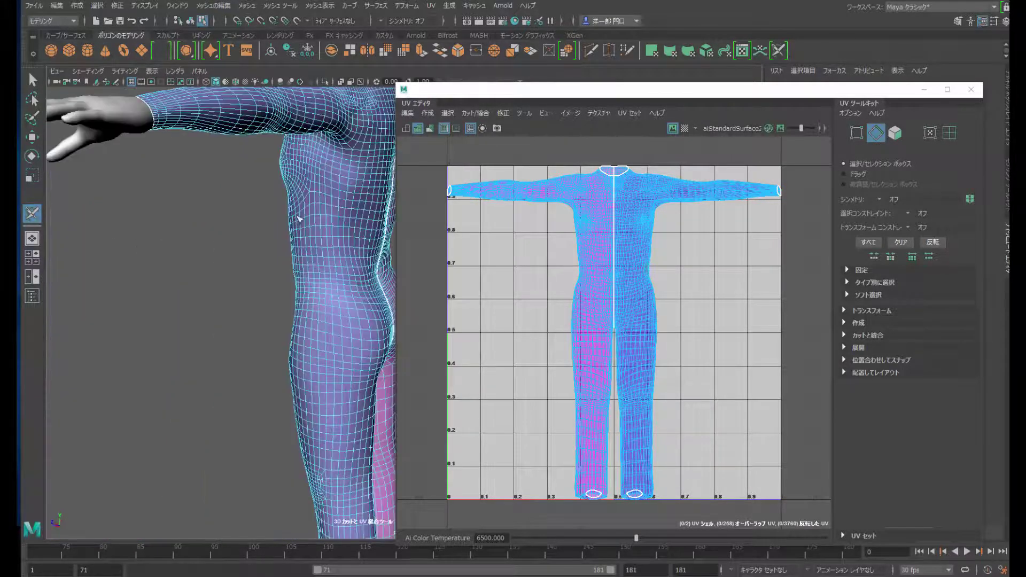
pyautogui.moveTo(269, 257)
pyautogui.keyDown('alt'); pyautogui.mouseDown()
pyautogui.moveTo(205, 320)
pyautogui.moveTo(211, 259)
pyautogui.moveTo(284, 256)
pyautogui.moveTo(124, 257)
pyautogui.moveTo(347, 240)
pyautogui.moveTo(265, 233)
pyautogui.moveTo(234, 262)
pyautogui.moveTo(151, 238)
pyautogui.moveTo(163, 310)
pyautogui.moveTo(152, 273)
pyautogui.mouseUp(); pyautogui.keyUp('alt')
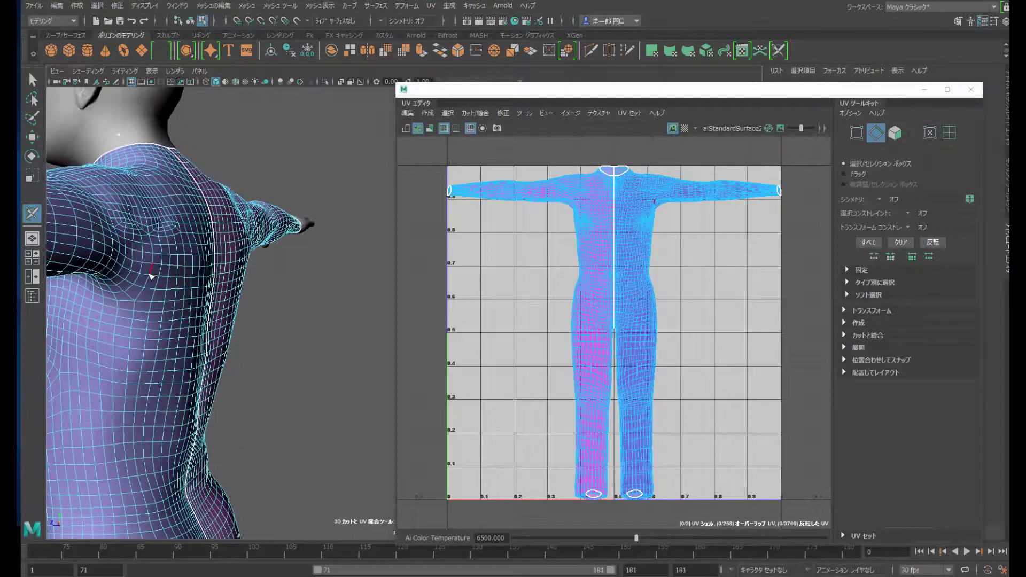
pyautogui.doubleClick(152, 272)
pyautogui.keyDown('alt'); pyautogui.moveTo(144, 277); pyautogui.dragTo(149, 310); pyautogui.keyUp('alt')
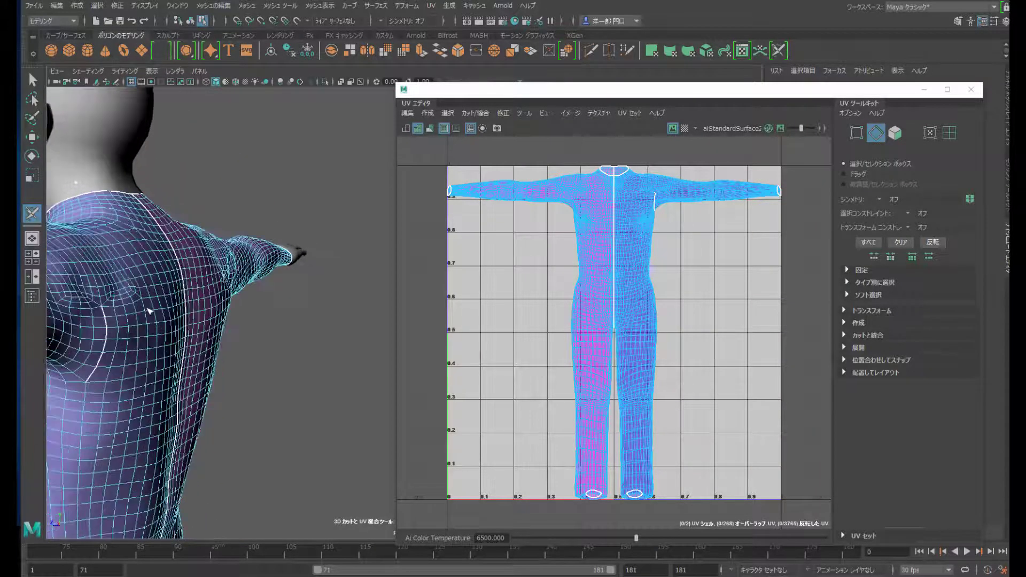
pyautogui.moveTo(95, 288)
pyautogui.keyDown('alt'); pyautogui.mouseDown()
pyautogui.moveTo(198, 316)
pyautogui.moveTo(172, 350)
pyautogui.moveTo(343, 124)
pyautogui.mouseUp(); pyautogui.keyUp('alt')
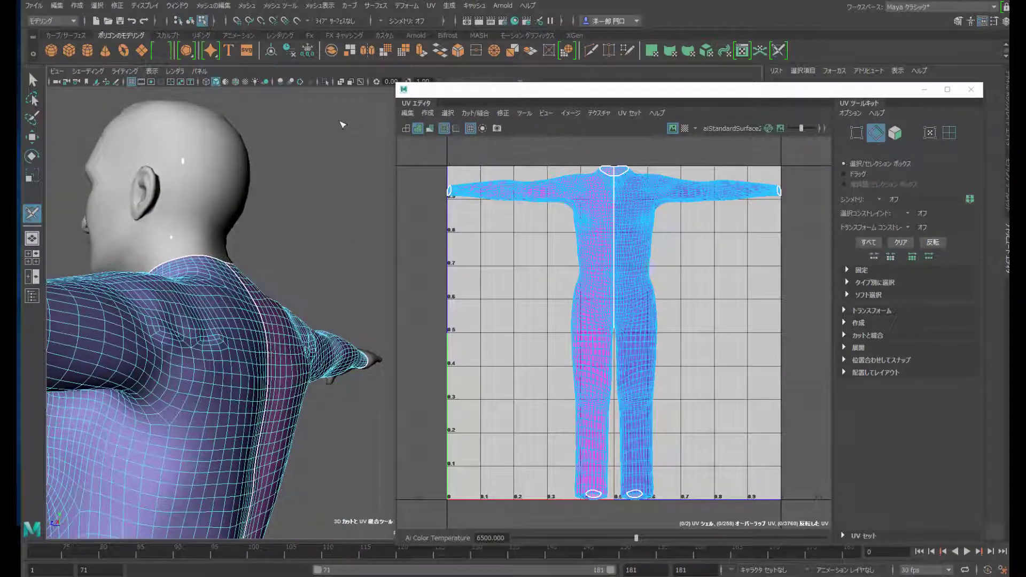
# Step: Set the 3D Cut and Sew UV tool's Symmetry option to Object X
pyautogui.click(431, 6)
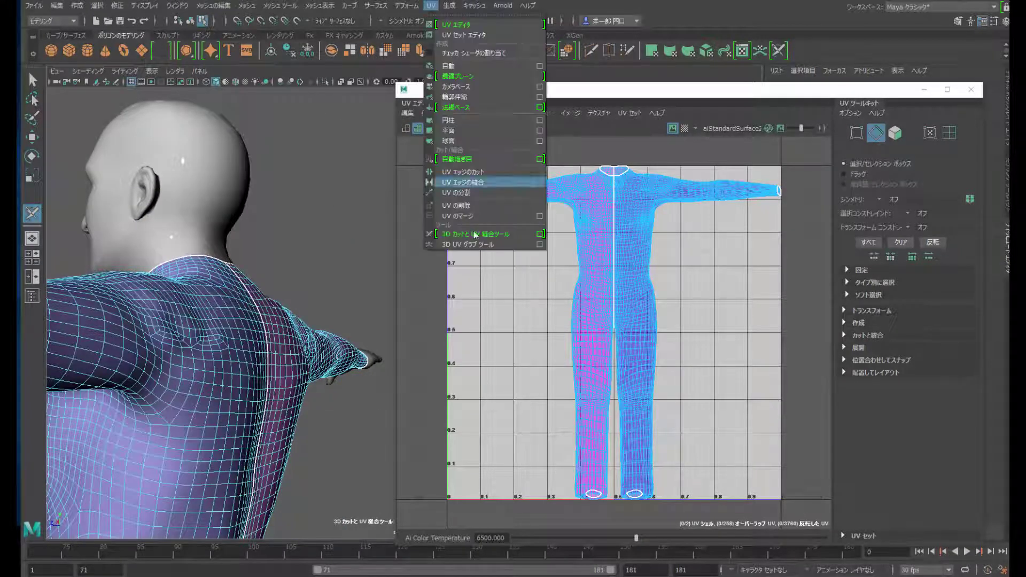
pyautogui.click(540, 234)
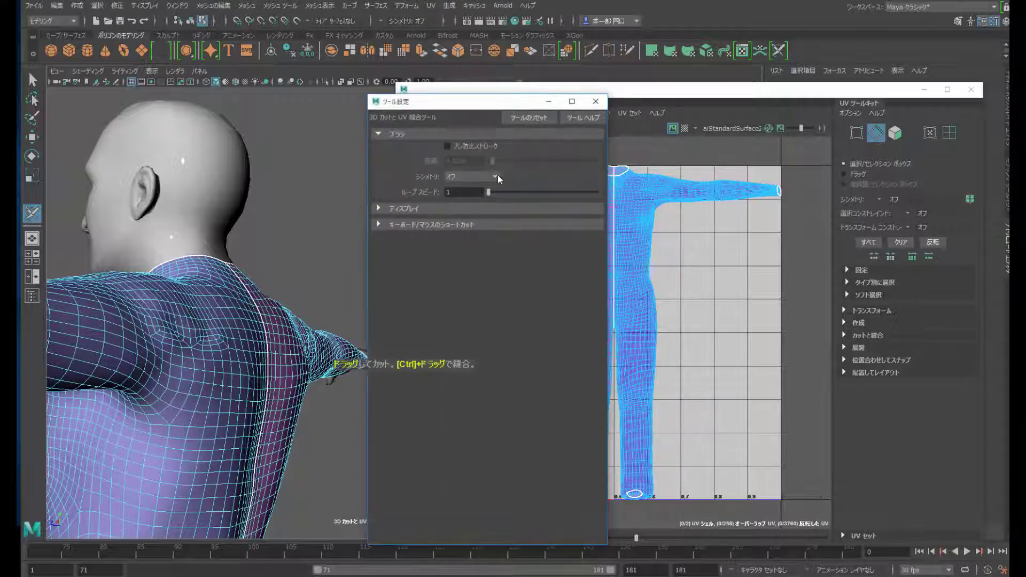
pyautogui.click(496, 176)
pyautogui.click(475, 198)
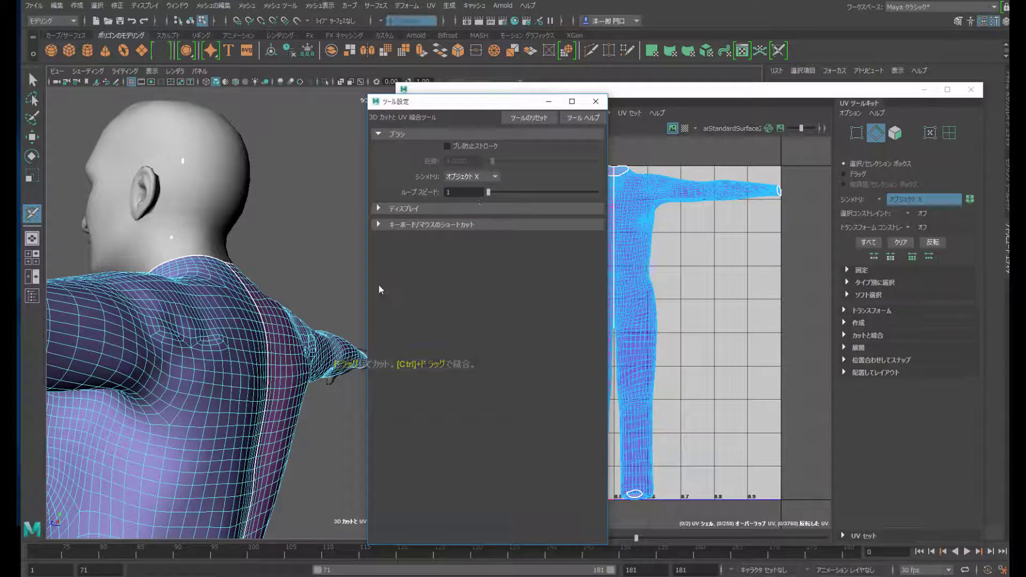
pyautogui.click(596, 101)
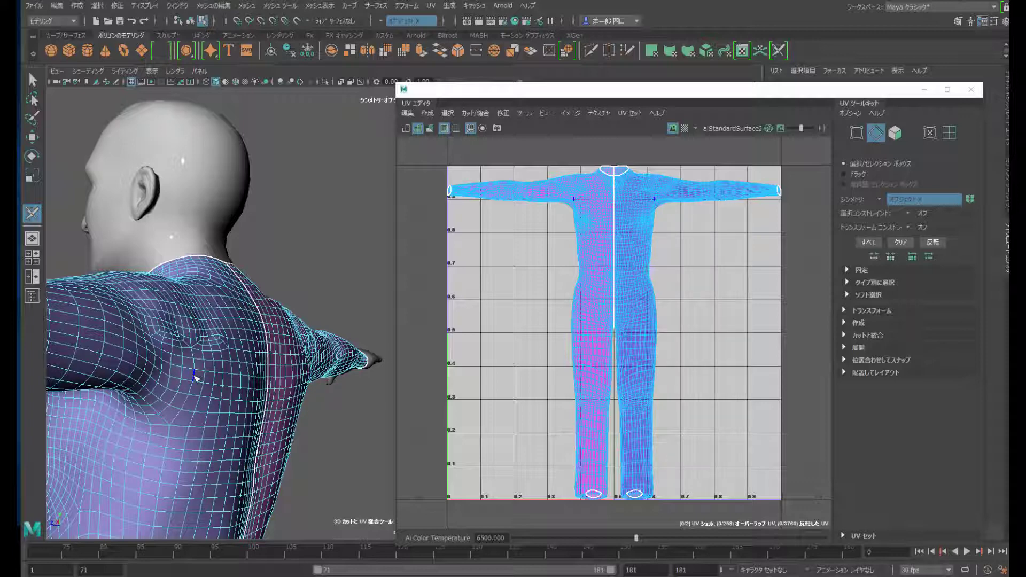
# Step: Cut UV seams along the shoulder edge and across the collar joining the shoulders
pyautogui.doubleClick(195, 379)
pyautogui.keyDown('alt'); pyautogui.moveTo(188, 327); pyautogui.dragTo(246, 336); pyautogui.keyUp('alt')
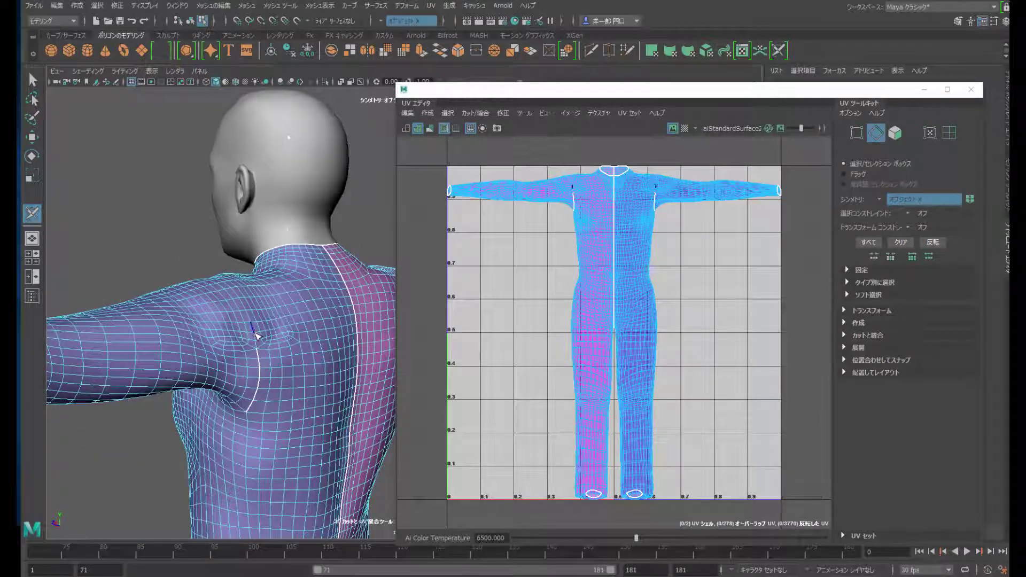
pyautogui.doubleClick(255, 332)
pyautogui.moveTo(236, 327)
pyautogui.keyDown('alt'); pyautogui.mouseDown()
pyautogui.moveTo(252, 320)
pyautogui.moveTo(148, 379)
pyautogui.mouseUp(); pyautogui.keyUp('alt')
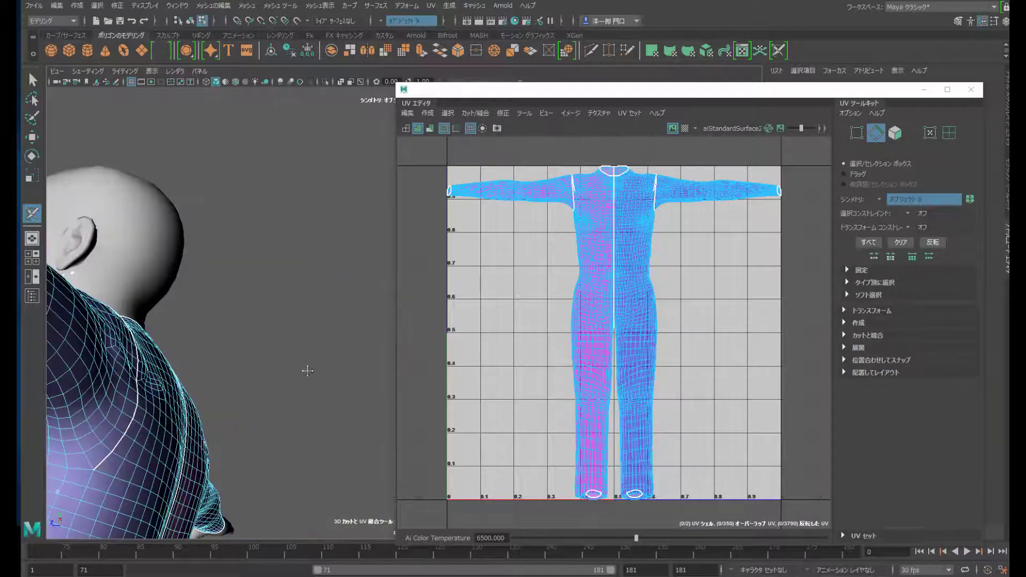
pyautogui.moveTo(308, 371)
pyautogui.keyDown('alt'); pyautogui.mouseDown()
pyautogui.moveTo(197, 387)
pyautogui.moveTo(256, 395)
pyautogui.moveTo(275, 390)
pyautogui.moveTo(271, 374)
pyautogui.moveTo(243, 379)
pyautogui.moveTo(299, 423)
pyautogui.moveTo(166, 356)
pyautogui.mouseUp(); pyautogui.keyUp('alt')
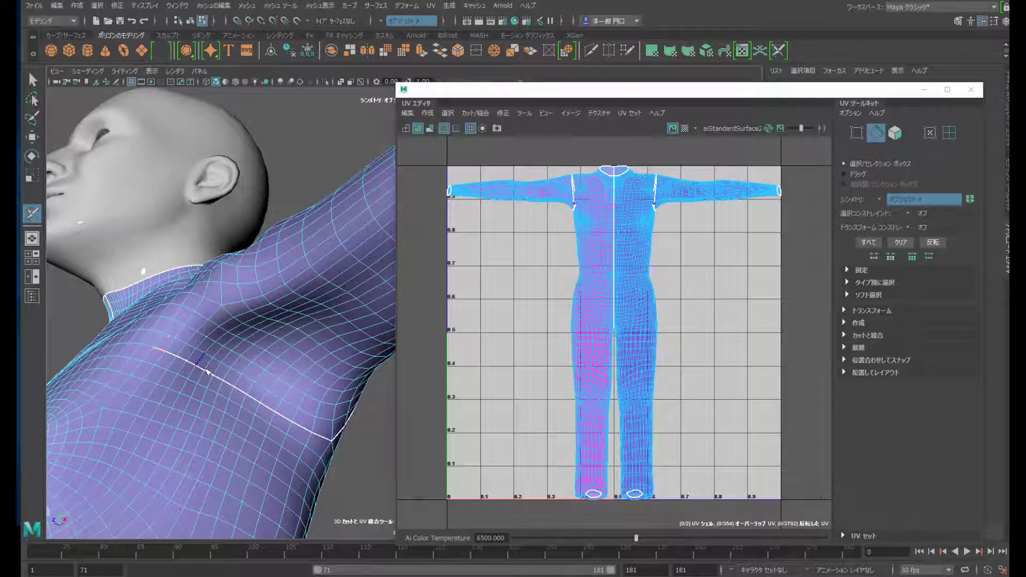
pyautogui.moveTo(246, 398)
pyautogui.keyDown('alt'); pyautogui.mouseDown()
pyautogui.moveTo(246, 410)
pyautogui.moveTo(282, 419)
pyautogui.moveTo(346, 464)
pyautogui.mouseUp(); pyautogui.keyUp('alt')
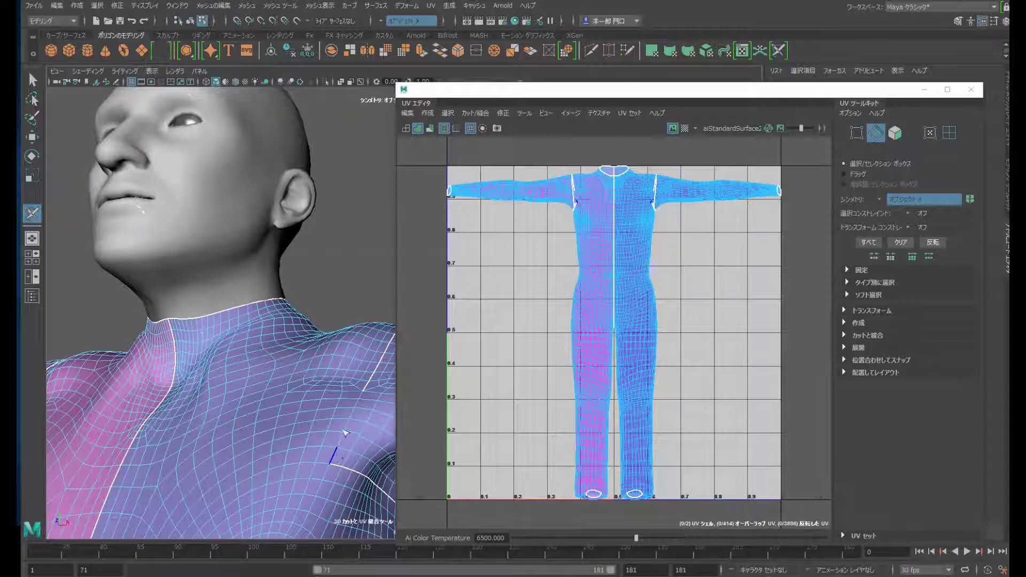
pyautogui.moveTo(364, 395); pyautogui.dragTo(346, 455)
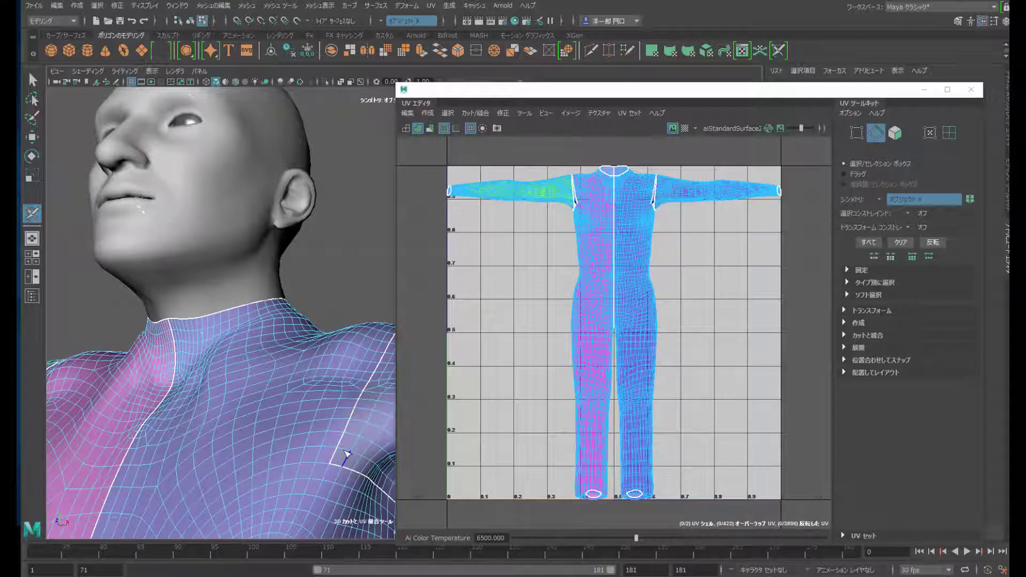
# Step: Cut another shoulder seam and a seam down the underside of the arm
pyautogui.scroll(-3, 350, 460)
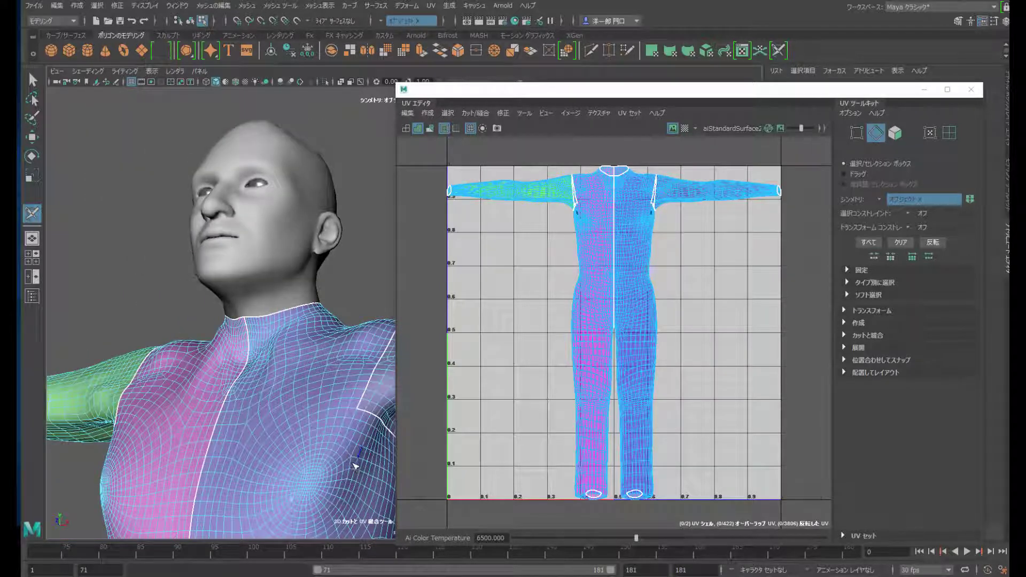
pyautogui.moveTo(313, 455)
pyautogui.keyDown('alt'); pyautogui.mouseDown()
pyautogui.moveTo(306, 466)
pyautogui.moveTo(324, 423)
pyautogui.moveTo(324, 452)
pyautogui.mouseUp(); pyautogui.keyUp('alt')
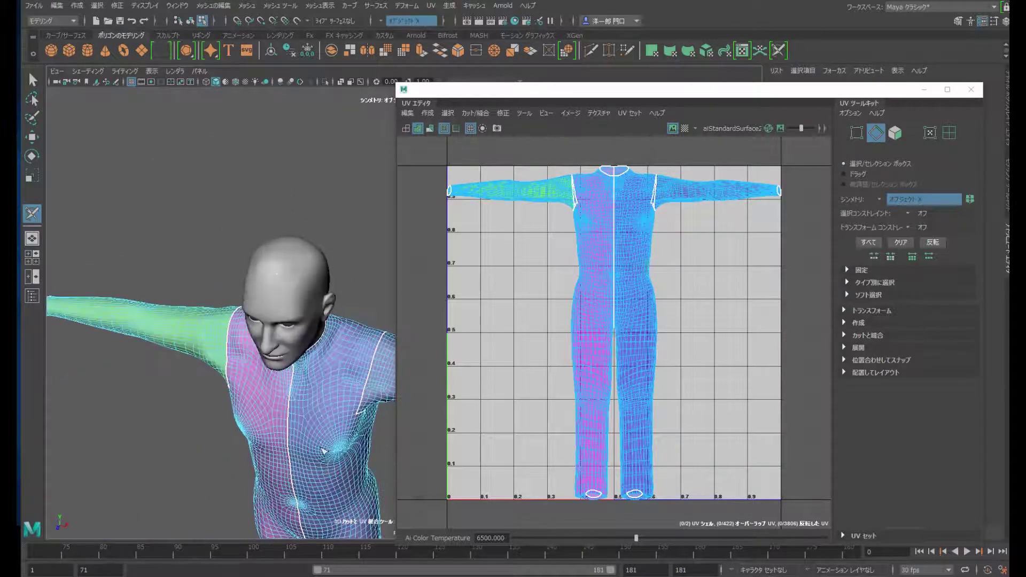
pyautogui.scroll(5, 340, 412)
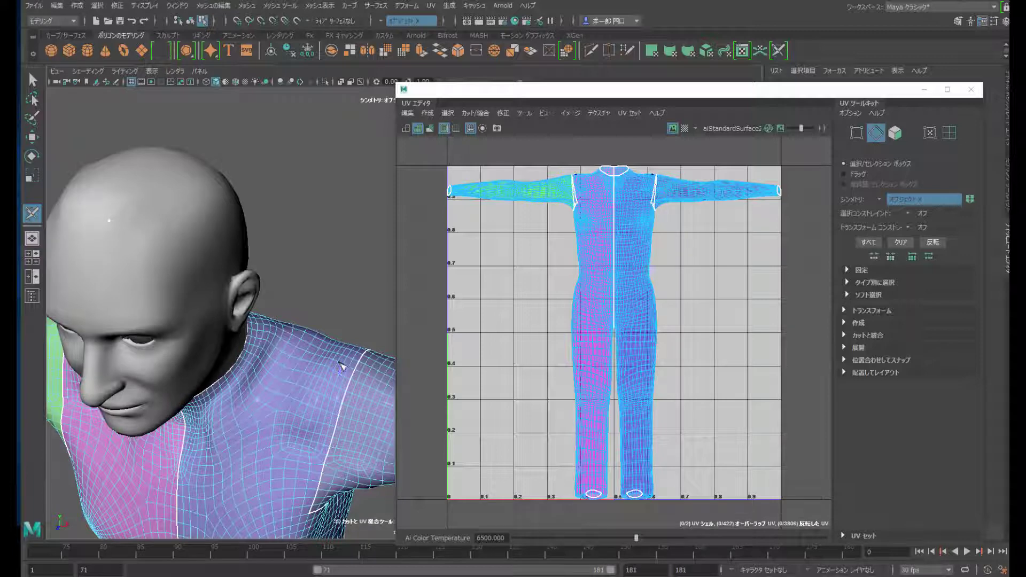
pyautogui.doubleClick(343, 367)
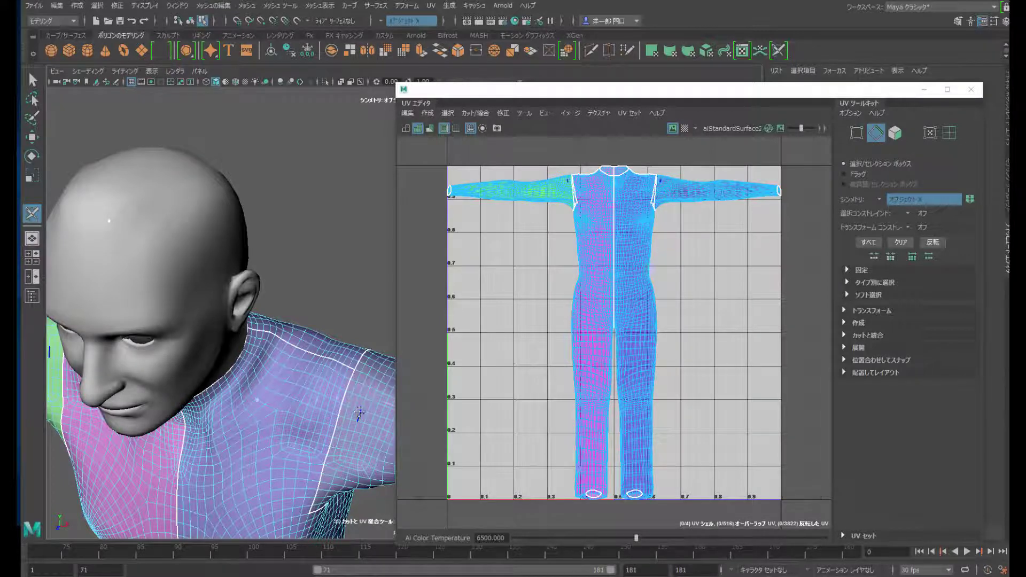
pyautogui.keyDown('alt'); pyautogui.moveTo(363, 418); pyautogui.dragTo(278, 354, button='middle'); pyautogui.keyUp('alt')
pyautogui.keyDown('alt'); pyautogui.moveTo(305, 429); pyautogui.dragTo(298, 495); pyautogui.keyUp('alt')
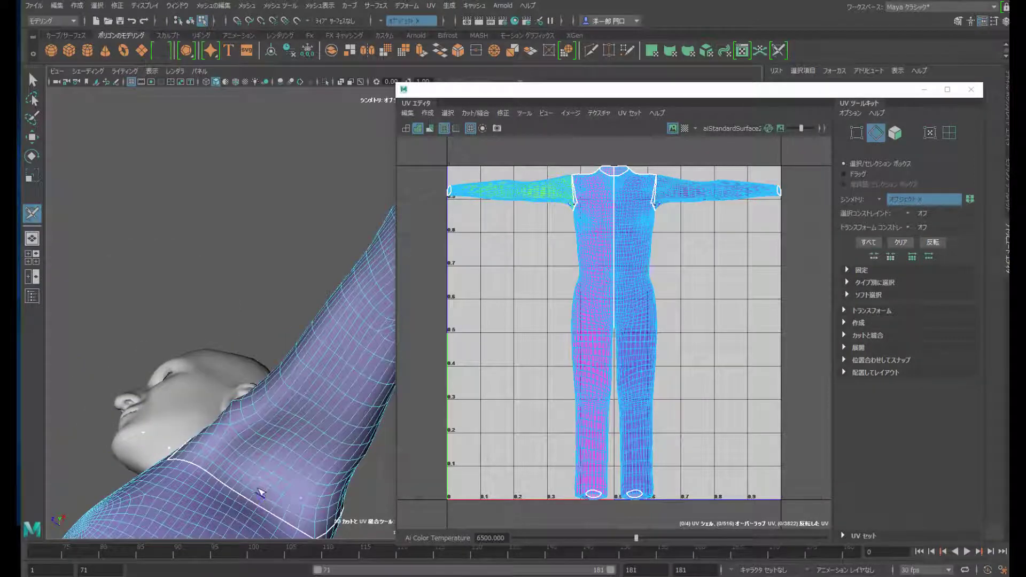
pyautogui.doubleClick(260, 491)
pyautogui.moveTo(286, 473)
pyautogui.keyDown('alt'); pyautogui.mouseDown()
pyautogui.moveTo(274, 443)
pyautogui.moveTo(235, 469)
pyautogui.moveTo(309, 343)
pyautogui.moveTo(268, 426)
pyautogui.moveTo(232, 441)
pyautogui.mouseUp(); pyautogui.keyUp('alt')
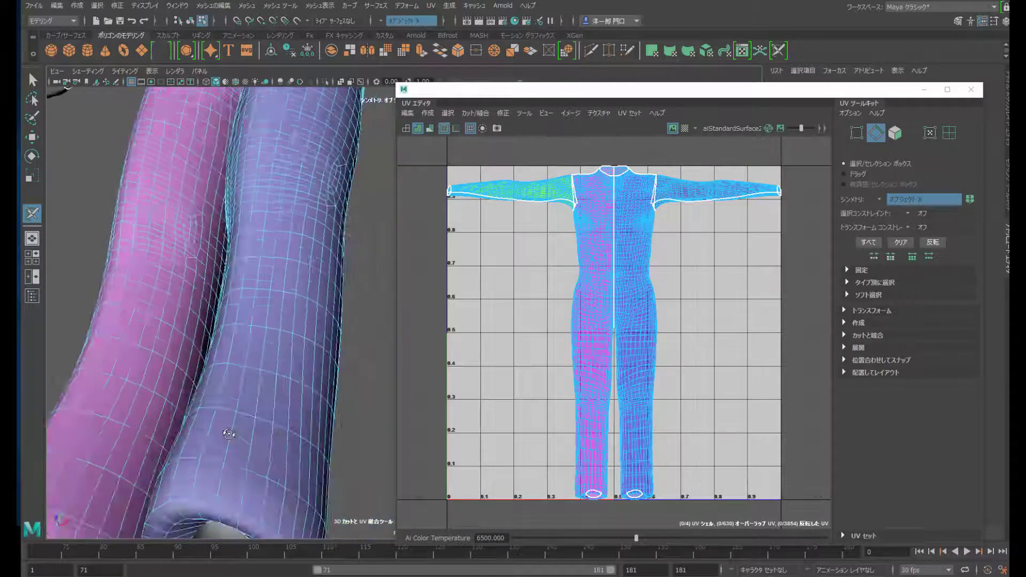
# Step: Cut the full inner-leg edge loop up to the crotch as a UV seam
pyautogui.moveTo(190, 466); pyautogui.dragTo(181, 484)
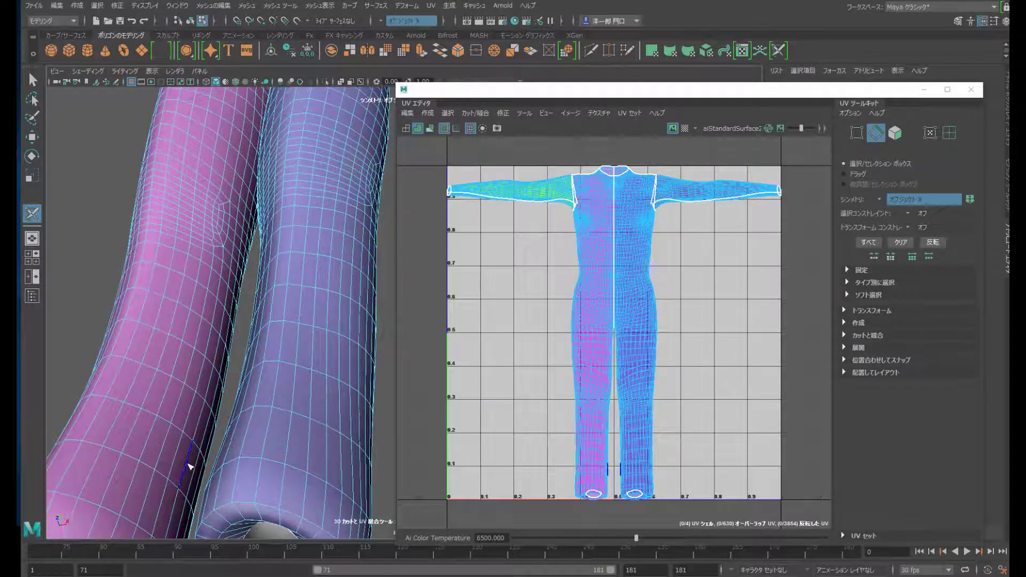
pyautogui.doubleClick(191, 467)
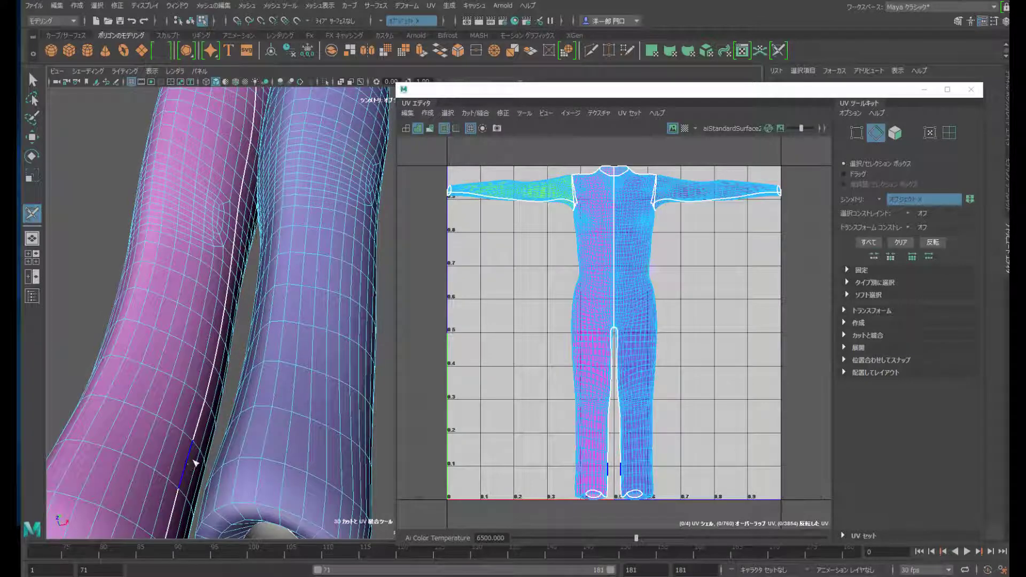
pyautogui.keyDown('alt'); pyautogui.moveTo(223, 455); pyautogui.dragTo(267, 385); pyautogui.keyUp('alt')
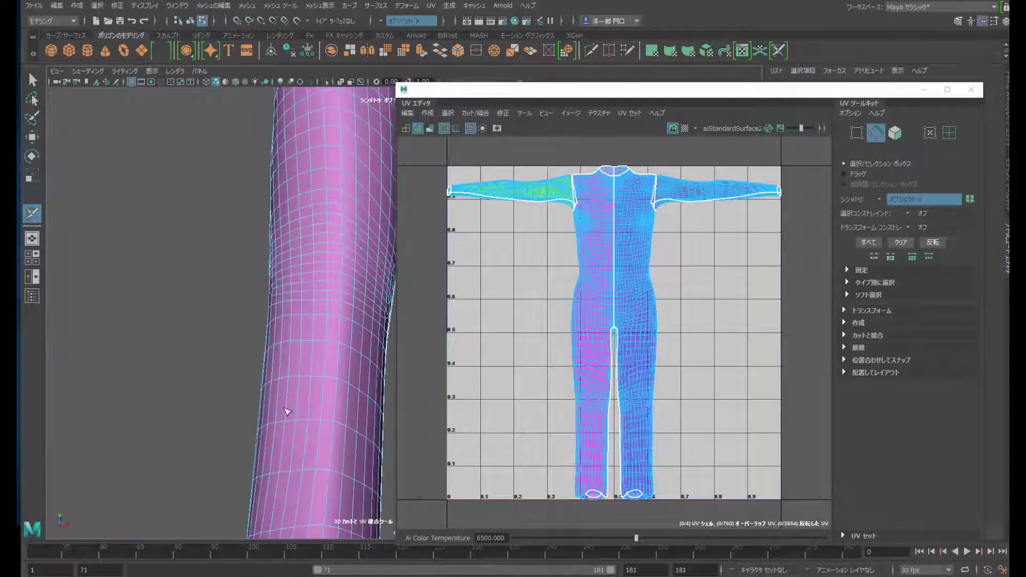
pyautogui.keyDown('alt'); pyautogui.moveTo(267, 385); pyautogui.dragTo(181, 470, button='middle'); pyautogui.keyUp('alt')
pyautogui.keyDown('alt'); pyautogui.moveTo(181, 470); pyautogui.dragTo(242, 380); pyautogui.keyUp('alt')
pyautogui.scroll(-3, 239, 377)
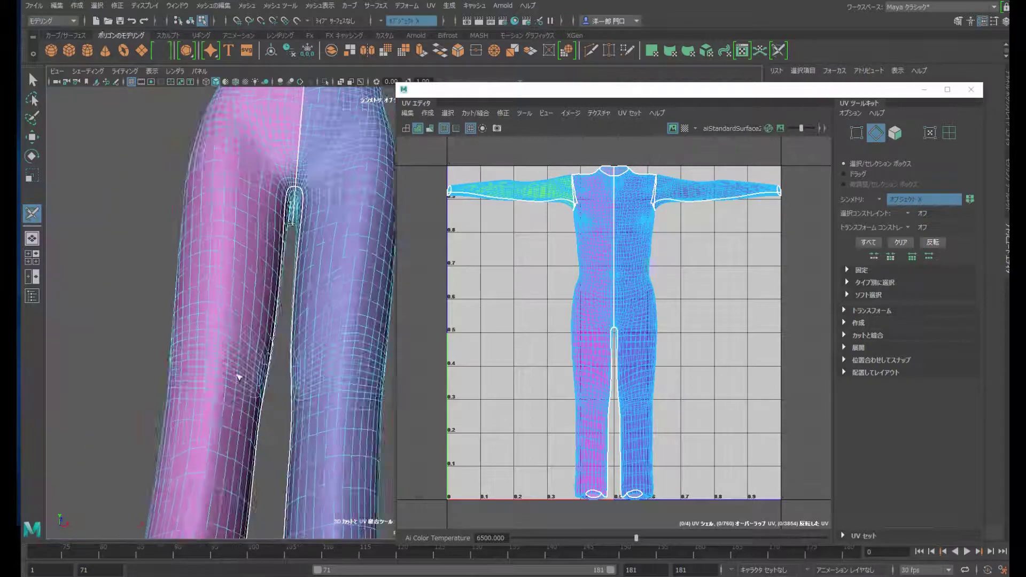
pyautogui.scroll(-3, 239, 377)
pyautogui.scroll(-5, 240, 374)
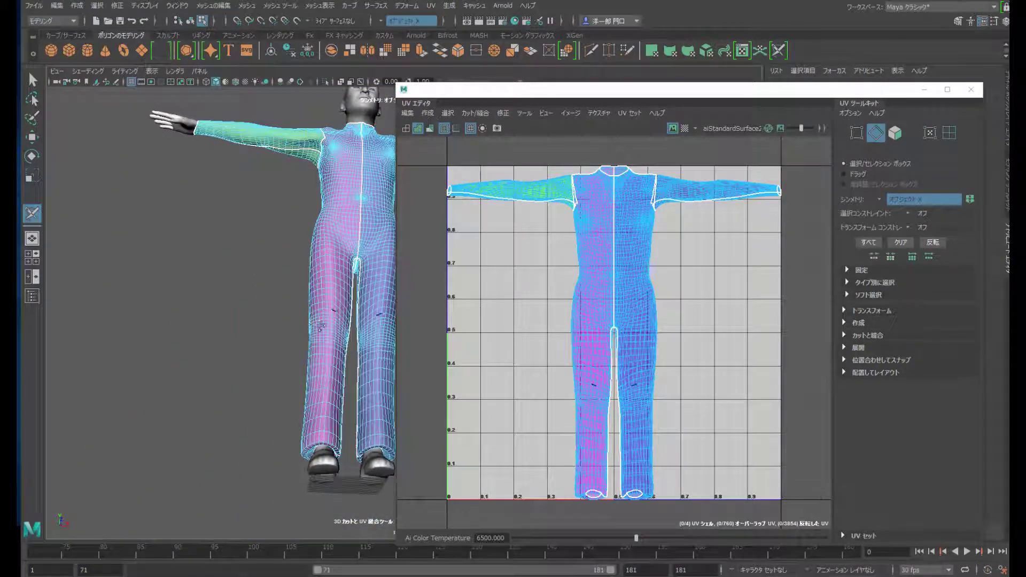
pyautogui.moveTo(321, 326)
pyautogui.keyDown('alt'); pyautogui.mouseDown()
pyautogui.moveTo(262, 364)
pyautogui.moveTo(265, 356)
pyautogui.mouseUp(); pyautogui.keyUp('alt')
pyautogui.scroll(3, 263, 363)
pyautogui.scroll(-2, 262, 353)
pyautogui.scroll(2, 264, 354)
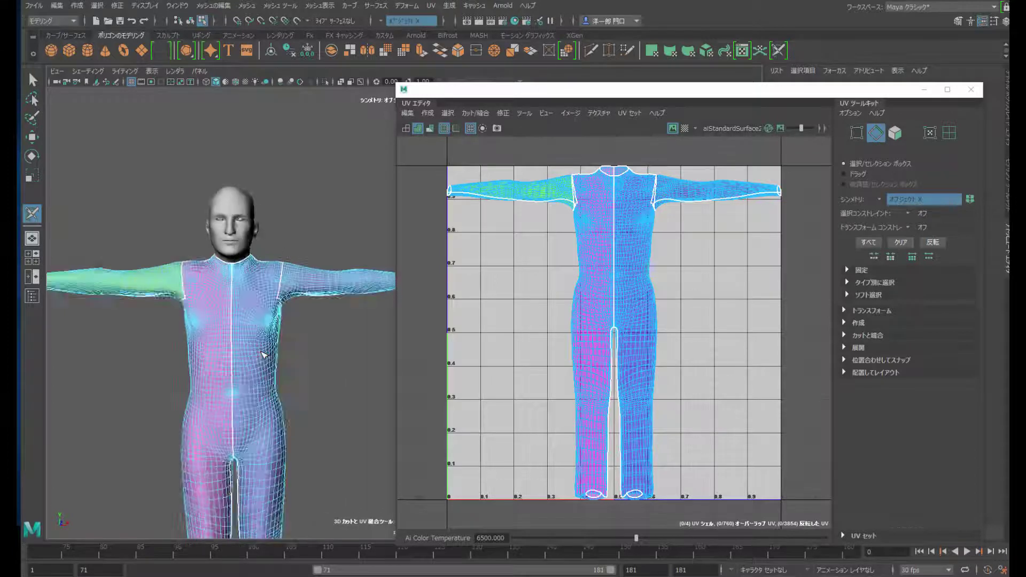
pyautogui.scroll(2, 218, 350)
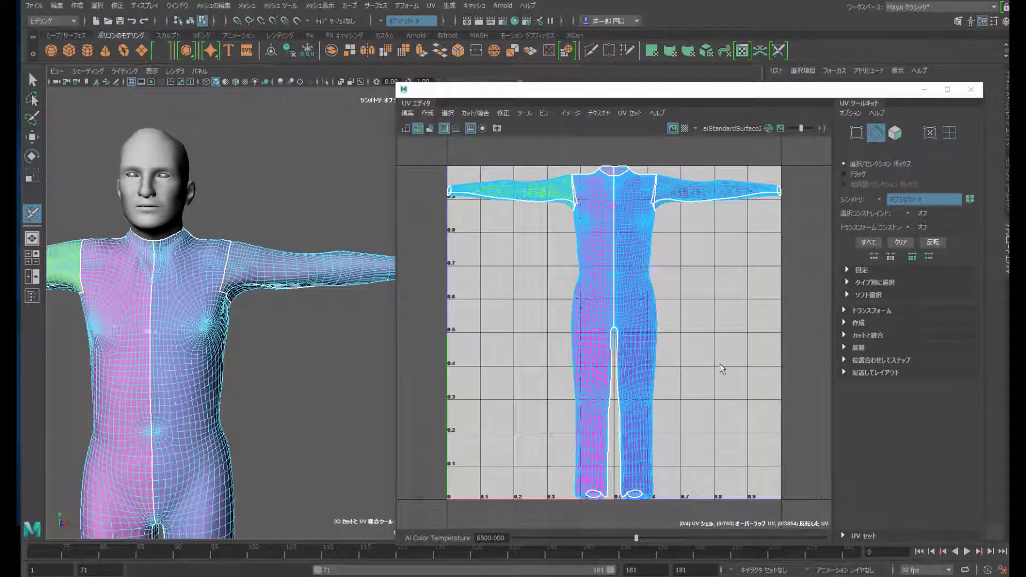
# Step: Switch to UV Shell selection, select all four bodysuit shells and unfold them
pyautogui.press('w')
pyautogui.moveTo(349, 300); pyautogui.dragTo(385, 305, button='right')
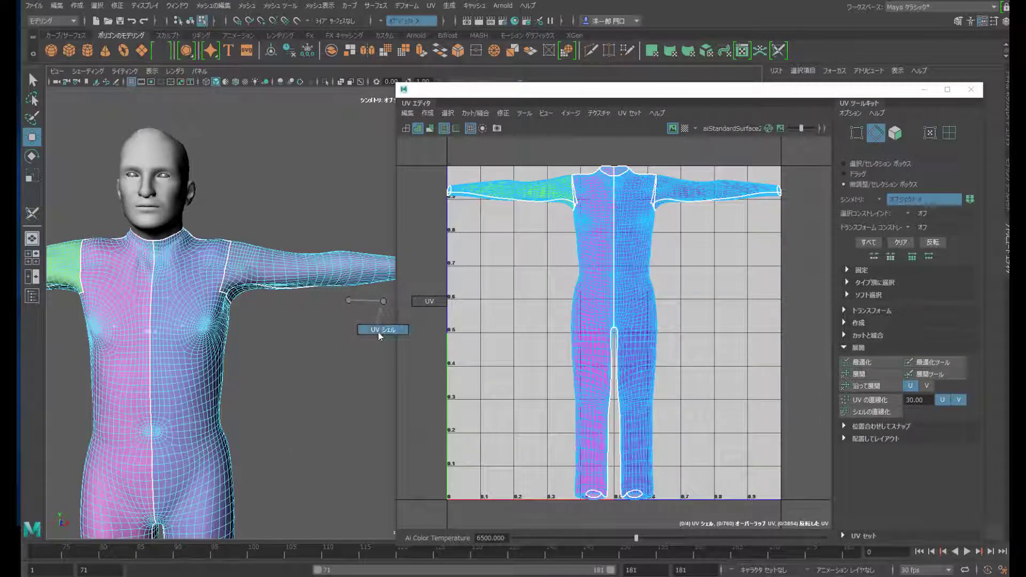
pyautogui.click(382, 329)
pyautogui.click(613, 284)
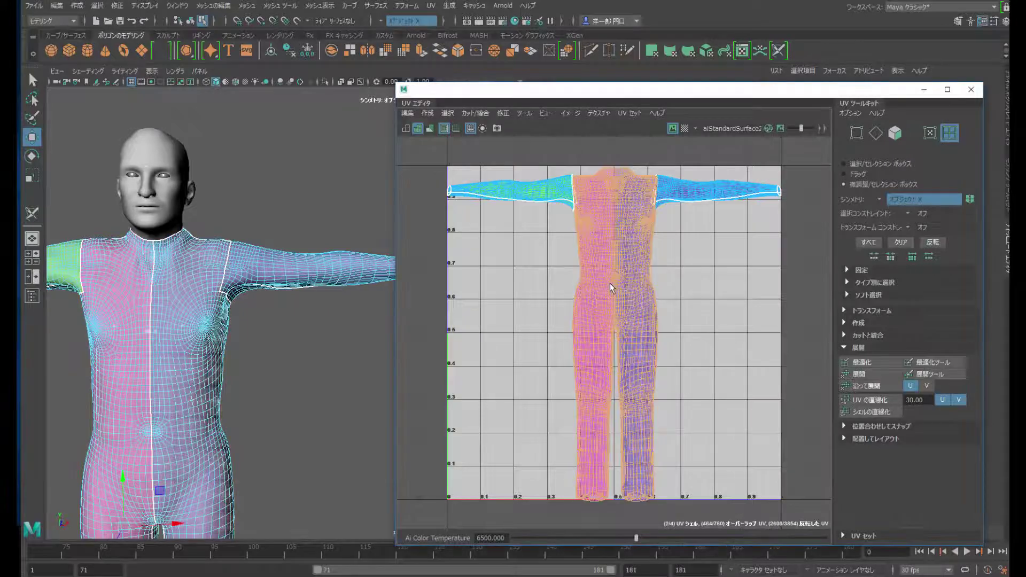
pyautogui.hotkey('ctrl', 'l')
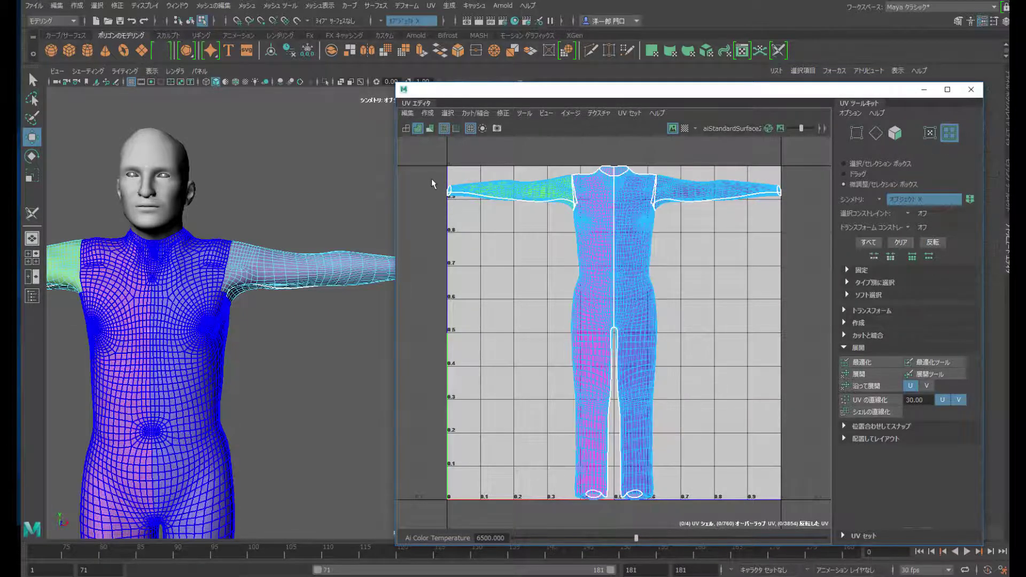
pyautogui.click(424, 152)
pyautogui.moveTo(422, 148); pyautogui.dragTo(791, 473)
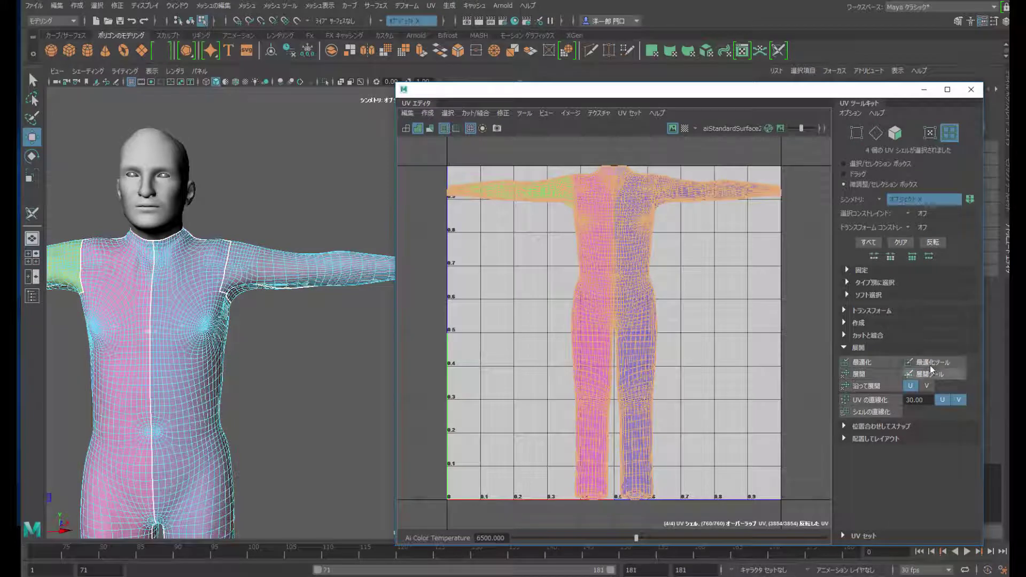
pyautogui.click(877, 373)
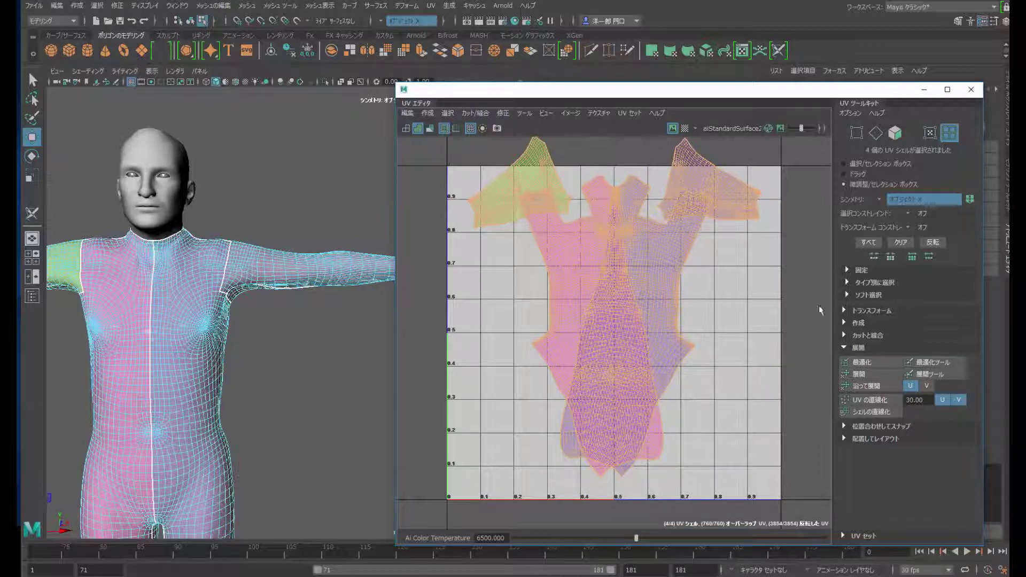
# Step: Turn UV symmetry off and move the right-arm shell outside the 0–1 tile to the right
pyautogui.click(881, 201)
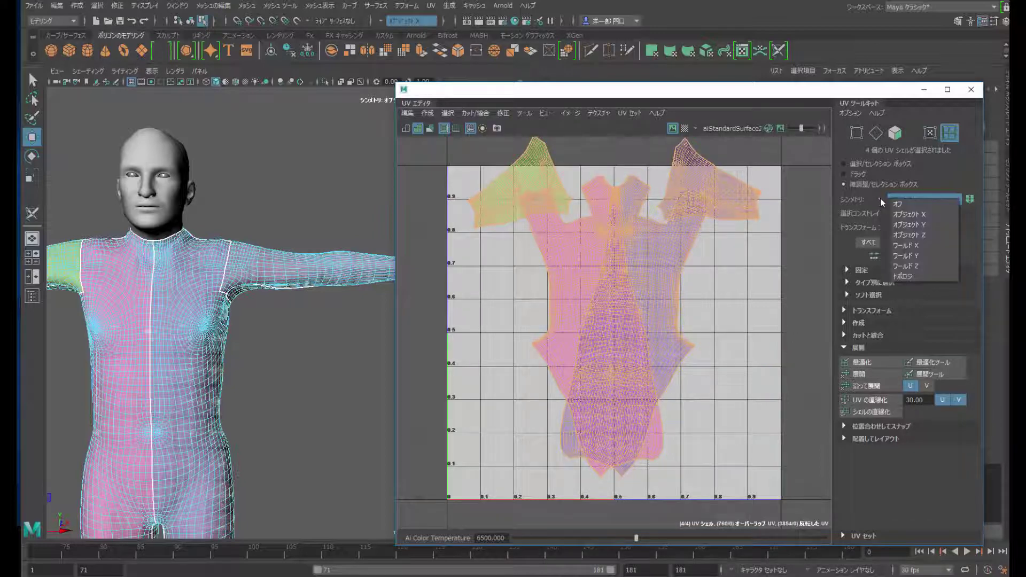
pyautogui.click(899, 206)
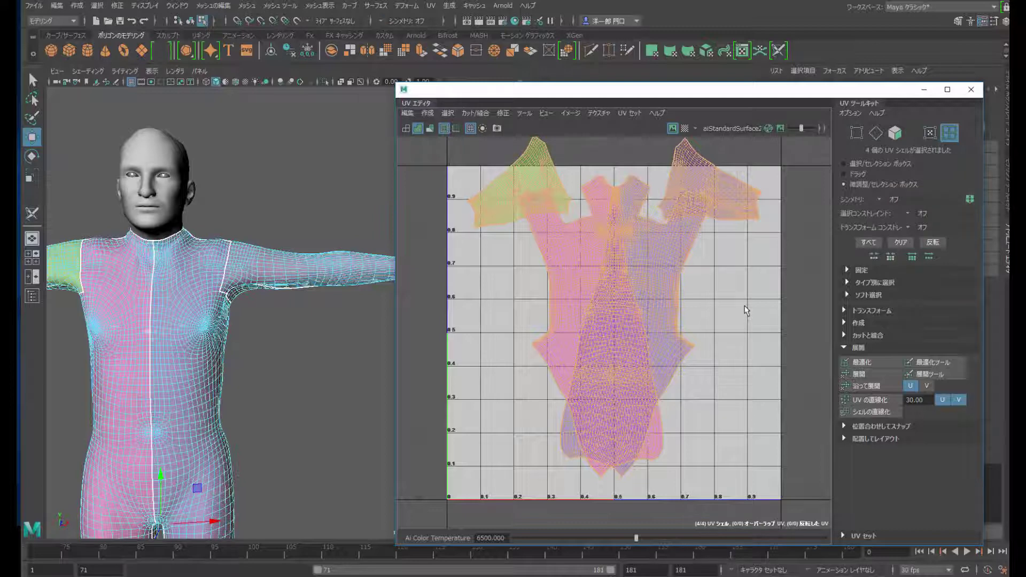
pyautogui.click(750, 302)
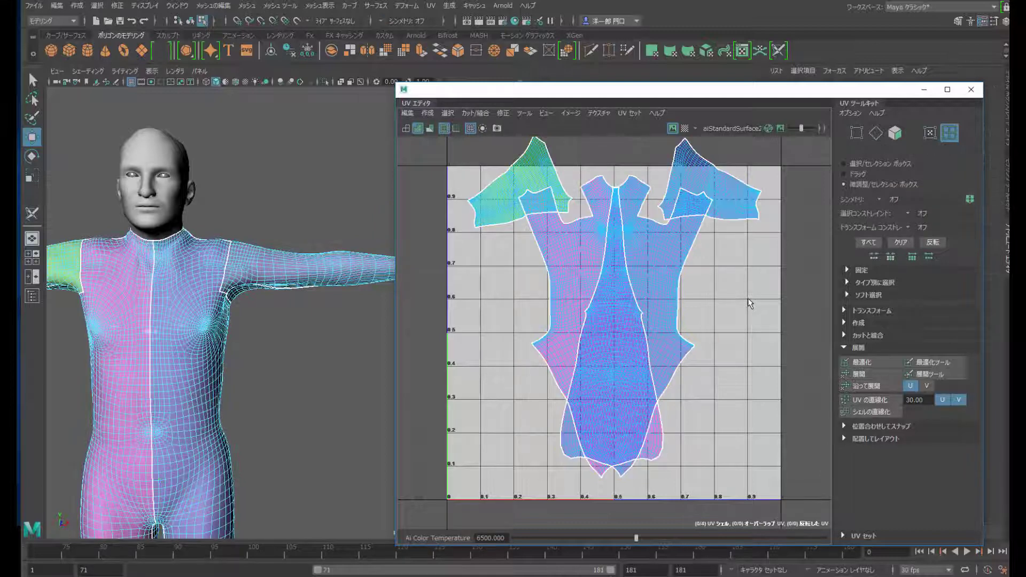
pyautogui.click(724, 204)
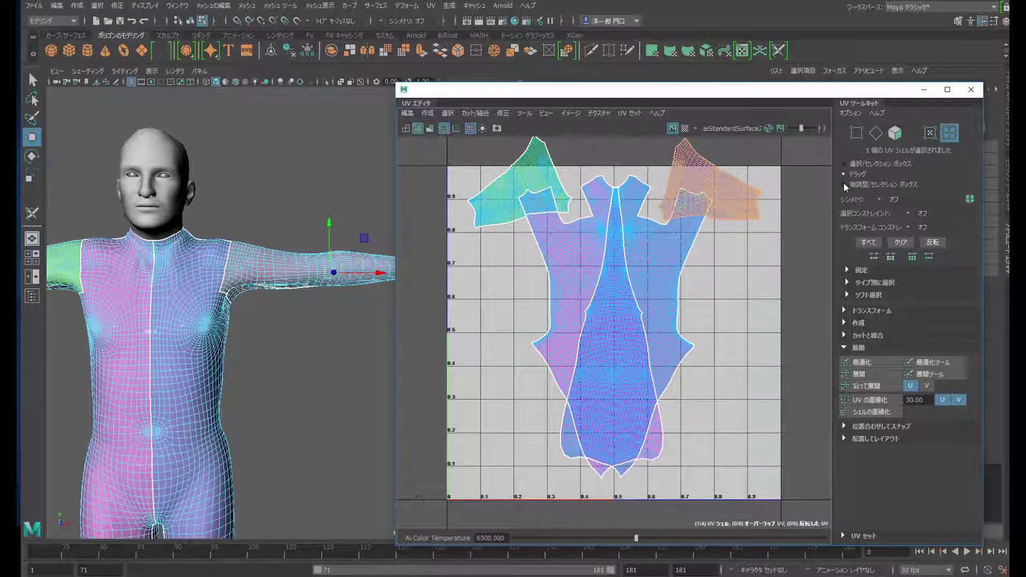
pyautogui.click(717, 200)
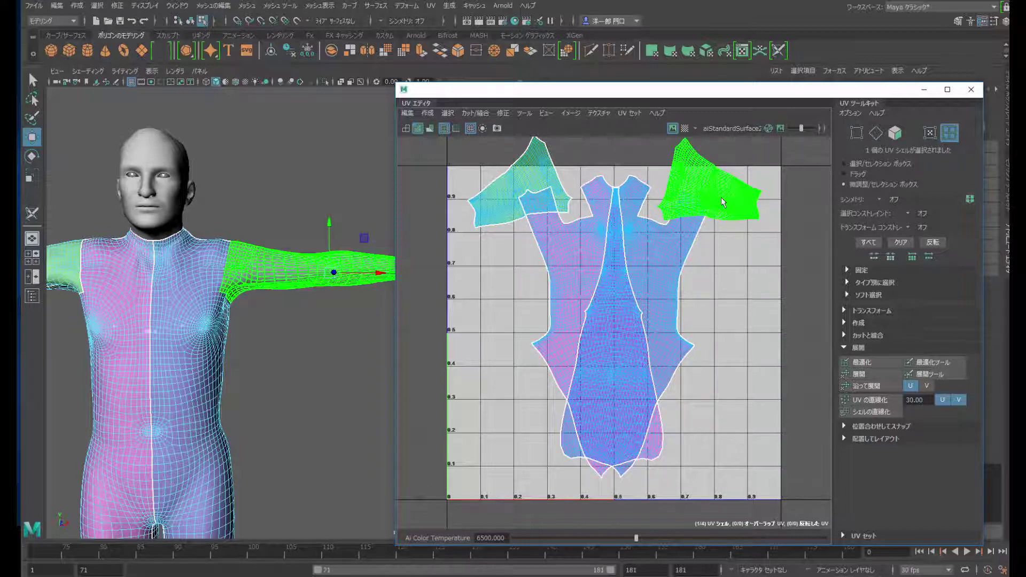
pyautogui.moveTo(747, 206); pyautogui.dragTo(862, 216)
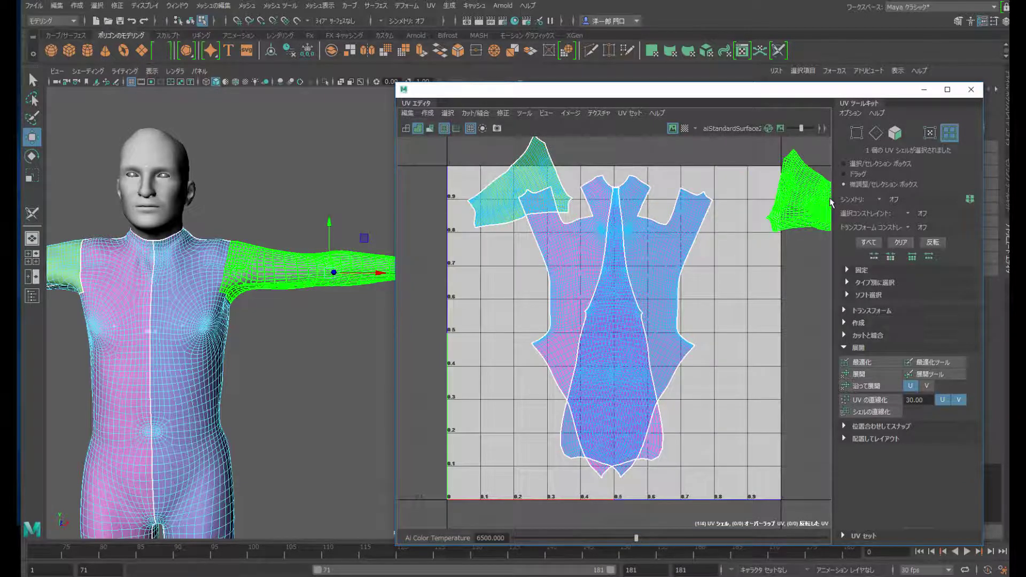
# Step: Move the second arm shell outside the tile to the right as well
pyautogui.click(536, 174)
pyautogui.moveTo(536, 174); pyautogui.dragTo(855, 262)
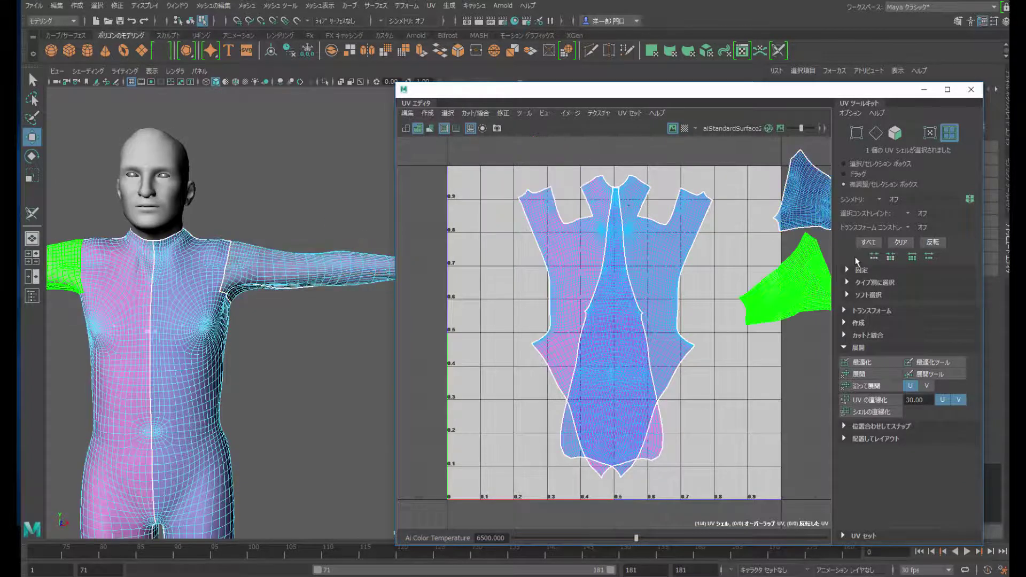
pyautogui.click(702, 329)
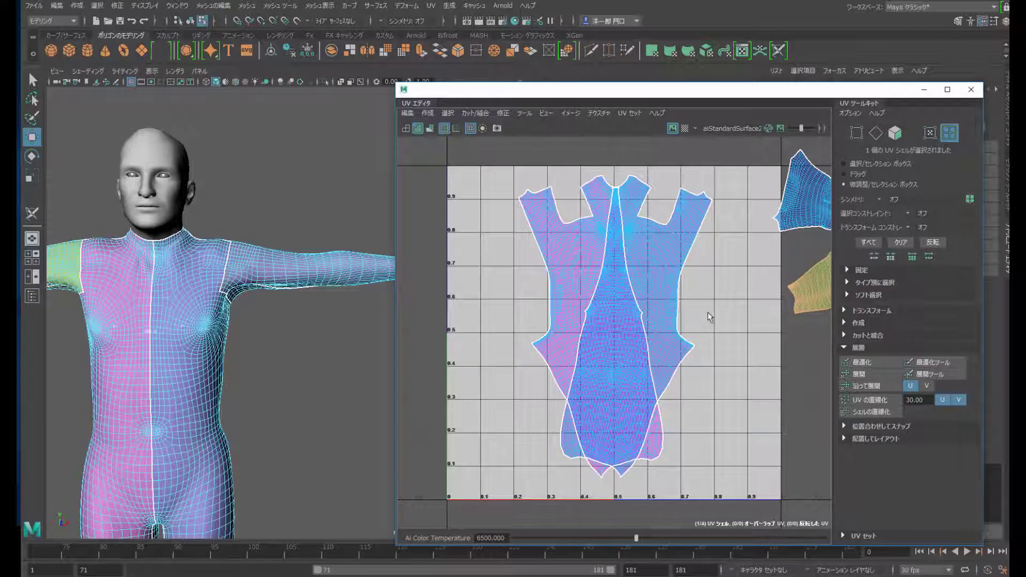
pyautogui.moveTo(709, 316)
pyautogui.keyDown('alt'); pyautogui.mouseDown(button='middle')
pyautogui.moveTo(636, 312)
pyautogui.moveTo(689, 301)
pyautogui.mouseUp(button='middle'); pyautogui.keyUp('alt')
# Step: Pull the two overlapping torso UV halves apart to the left and right
pyautogui.hotkey('ctrl', 'z')
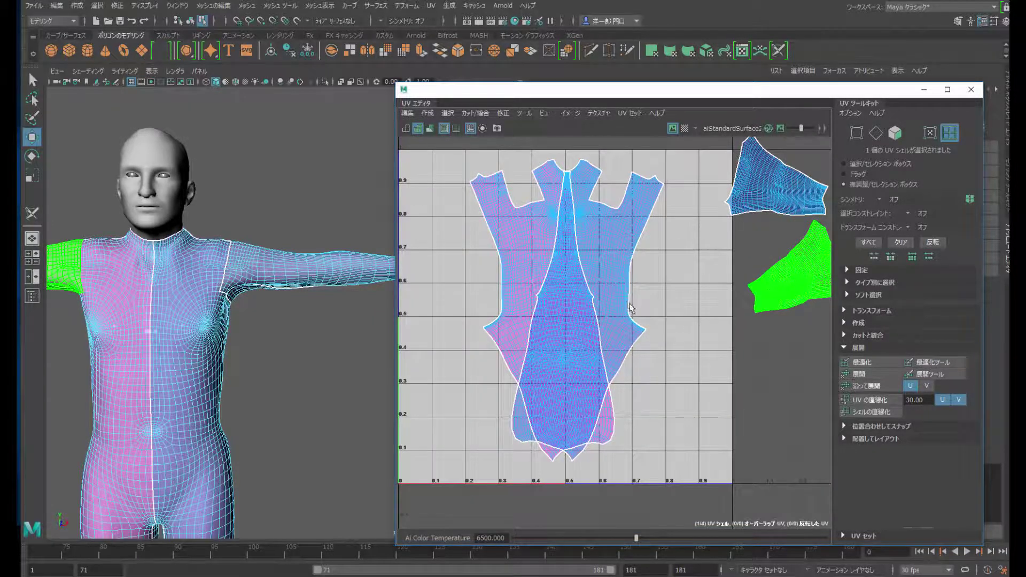
pyautogui.click(522, 277)
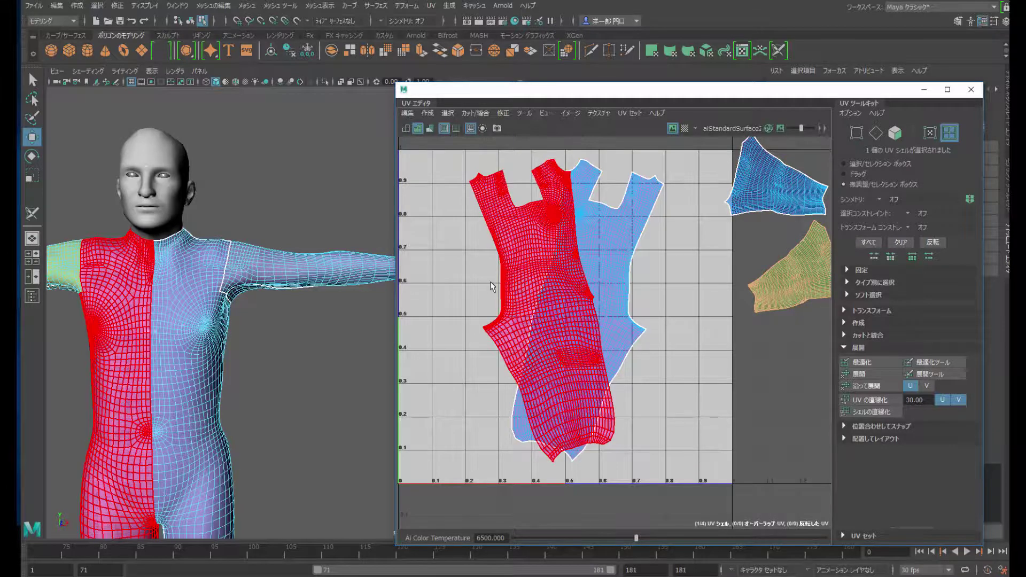
pyautogui.moveTo(492, 287); pyautogui.dragTo(424, 296)
pyautogui.click(591, 314)
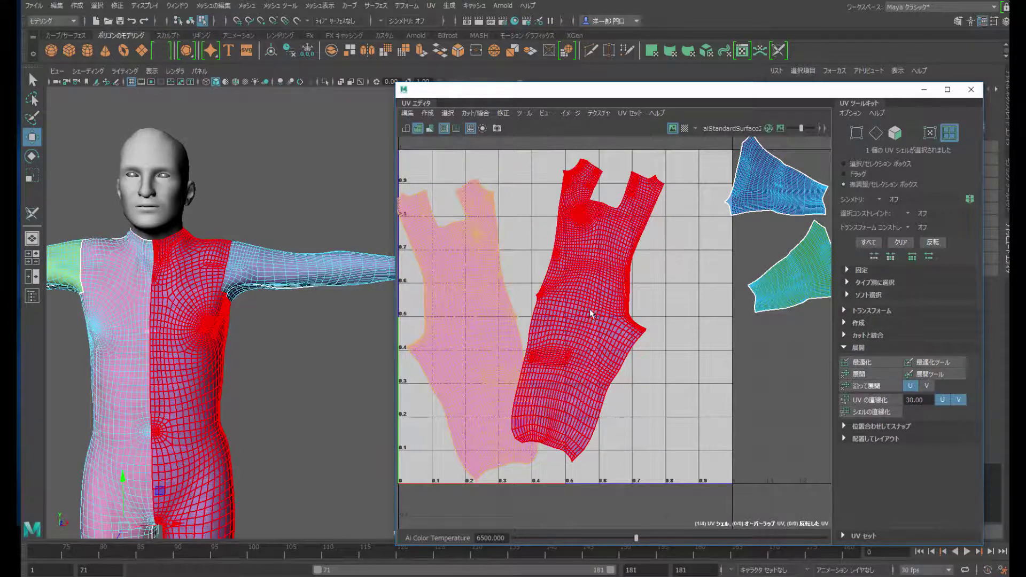
pyautogui.moveTo(591, 314); pyautogui.dragTo(610, 320)
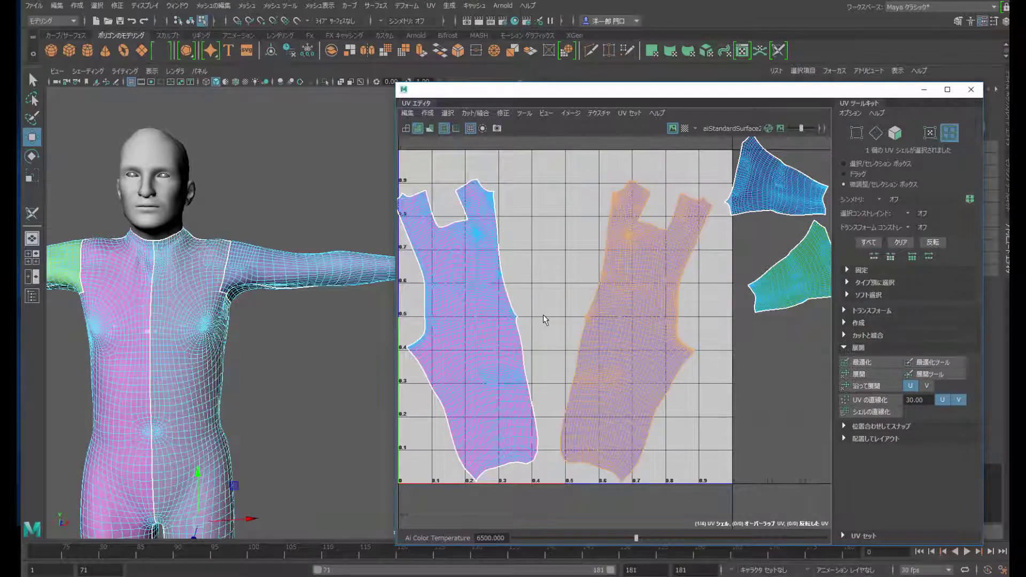
pyautogui.keyDown('alt'); pyautogui.moveTo(539, 305); pyautogui.dragTo(577, 295, button='middle'); pyautogui.keyUp('alt')
# Step: Rotate both torso halves upright and place them side by side in the tile
pyautogui.click(529, 307)
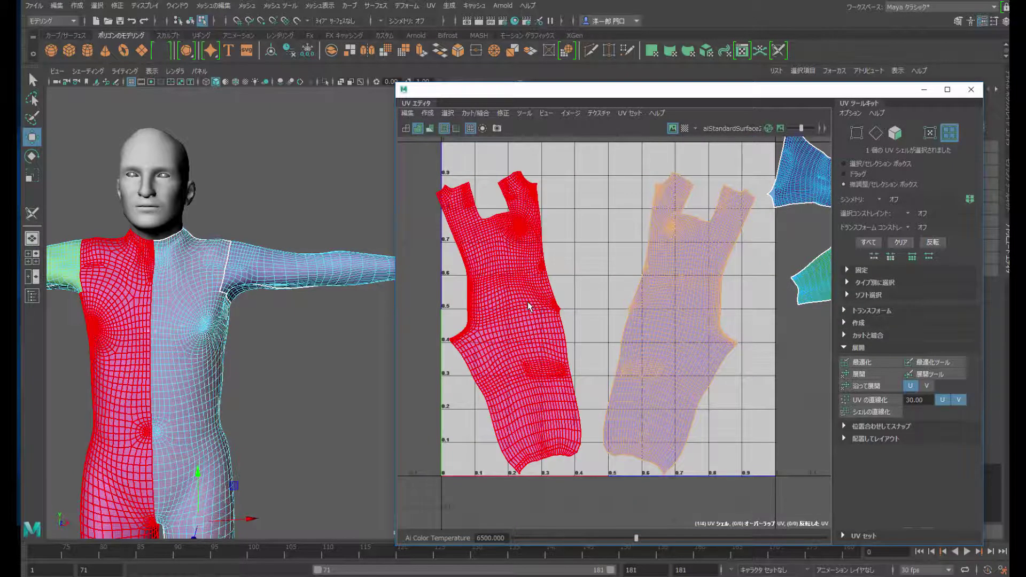
pyautogui.press('e')
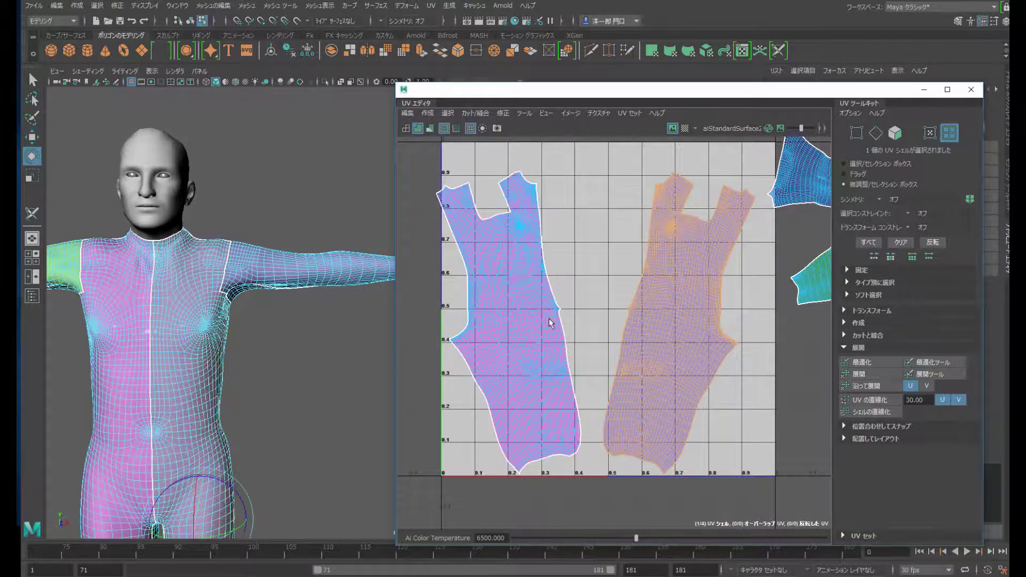
pyautogui.moveTo(534, 321); pyautogui.dragTo(527, 327)
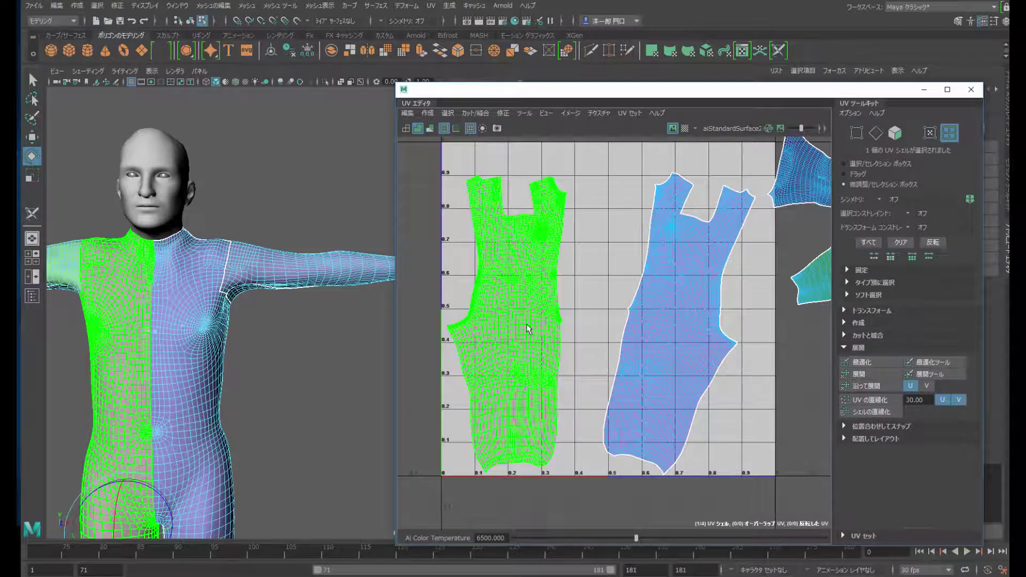
pyautogui.click(641, 331)
pyautogui.moveTo(651, 331)
pyautogui.mouseDown()
pyautogui.moveTo(667, 337)
pyautogui.moveTo(658, 334)
pyautogui.mouseUp()
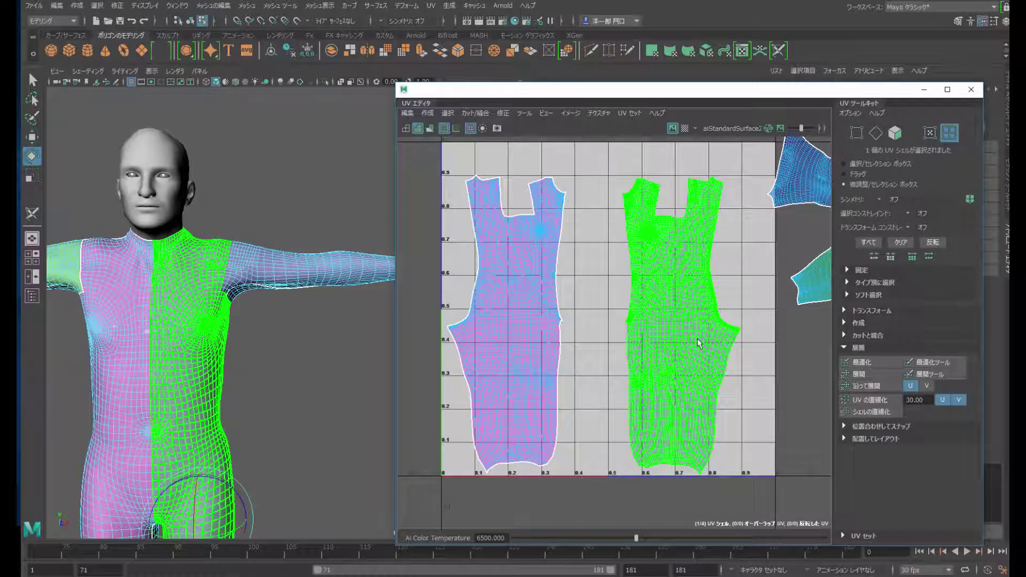
pyautogui.press('w')
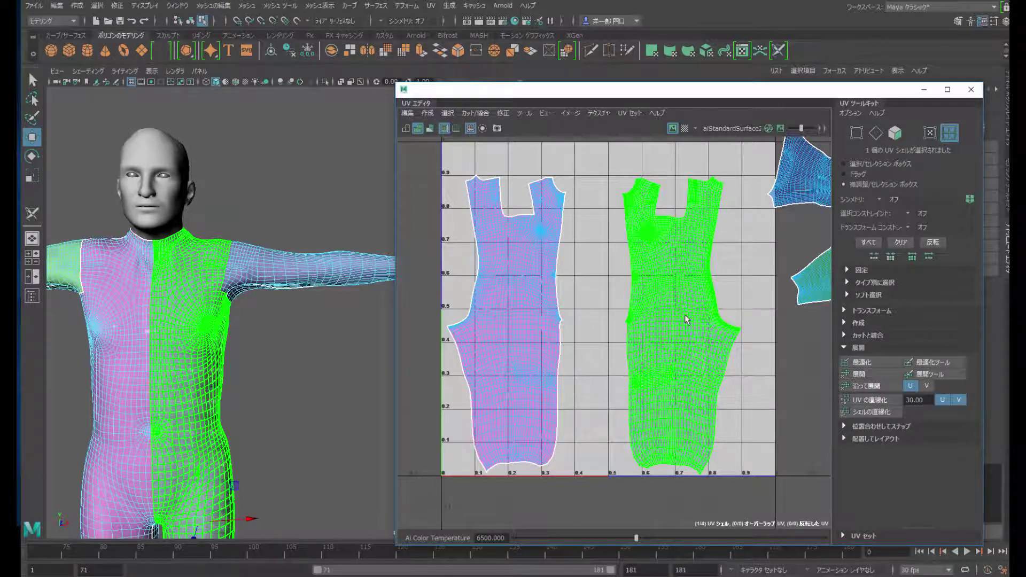
pyautogui.moveTo(687, 319); pyautogui.dragTo(659, 319)
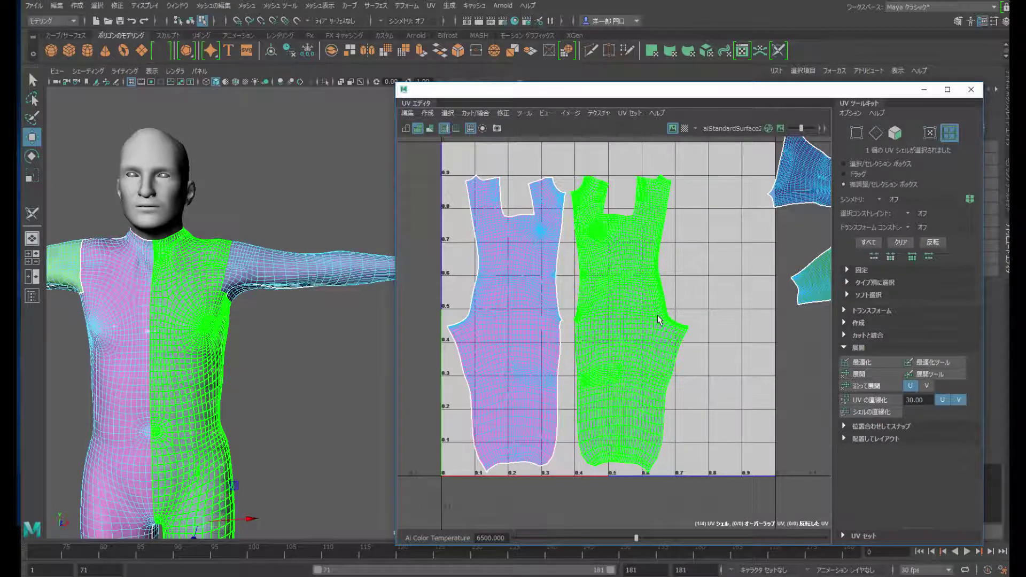
# Step: Frame the tops of both torso halves and expand the UV Toolkit's Cut and Sew section
pyautogui.scroll(2, 568, 333)
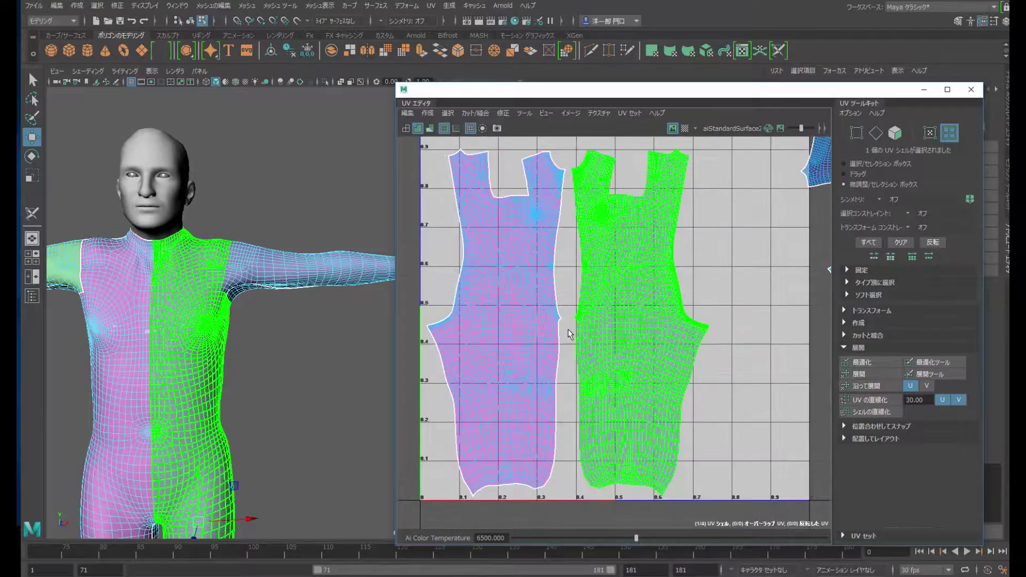
pyautogui.scroll(3, 568, 331)
pyautogui.scroll(2, 570, 331)
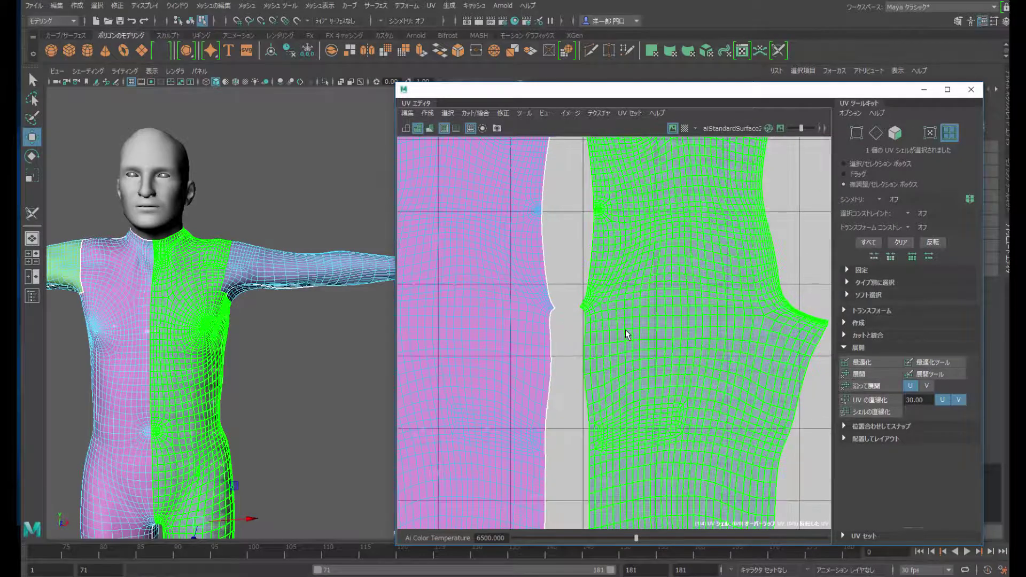
pyautogui.scroll(-2, 627, 335)
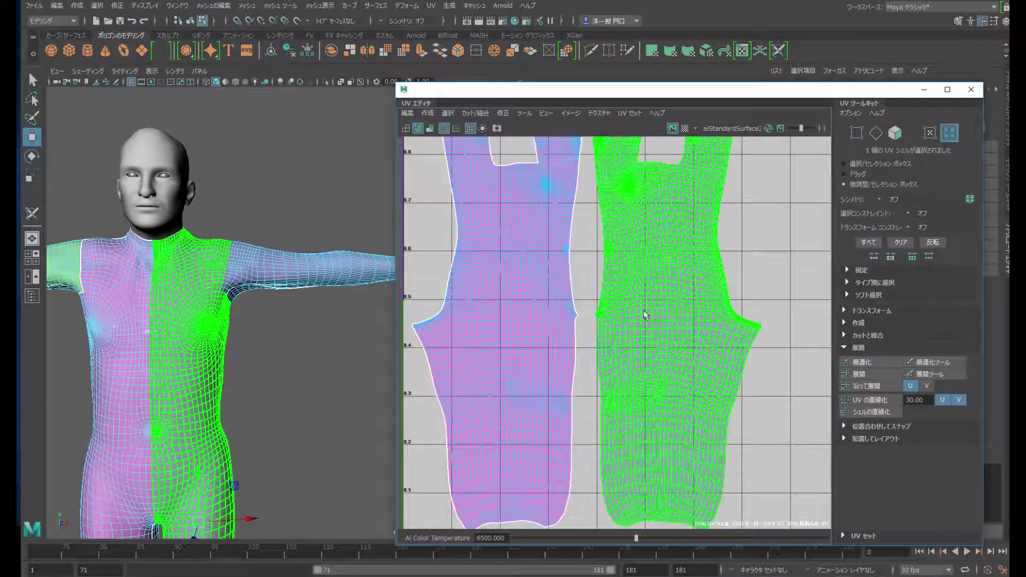
pyautogui.keyDown('alt'); pyautogui.moveTo(631, 293); pyautogui.dragTo(644, 338, button='middle'); pyautogui.keyUp('alt')
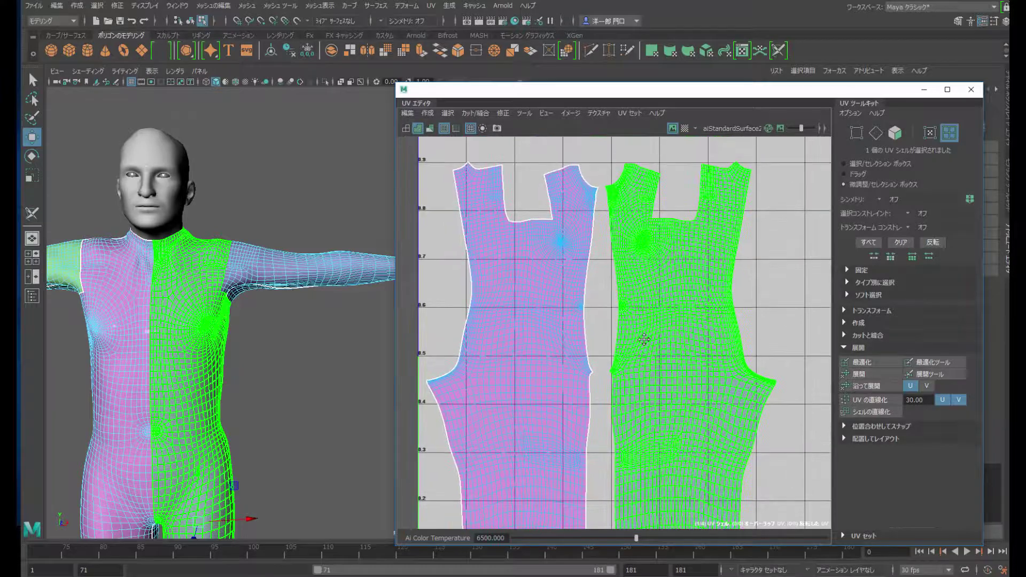
pyautogui.click(812, 375)
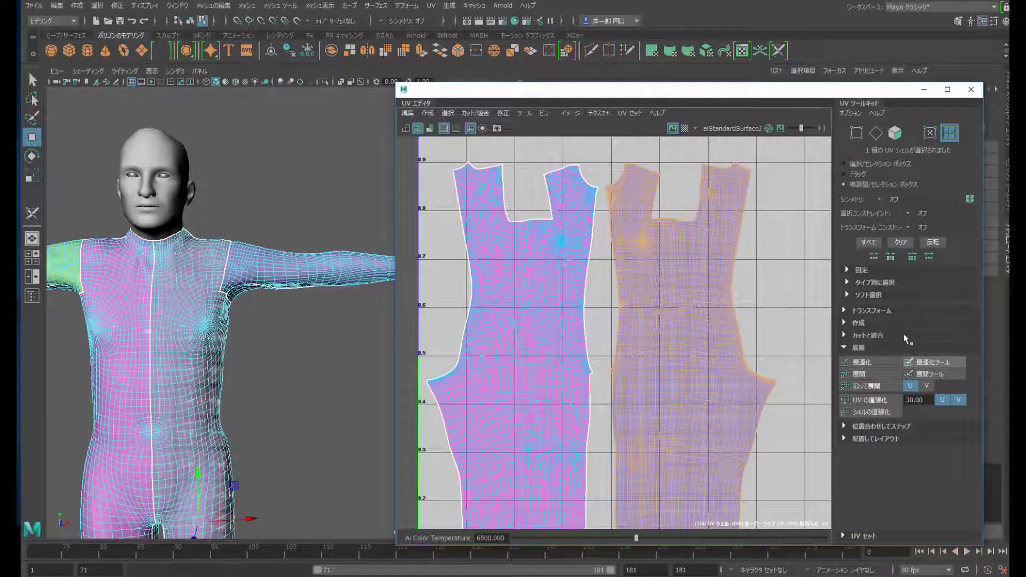
pyautogui.click(847, 333)
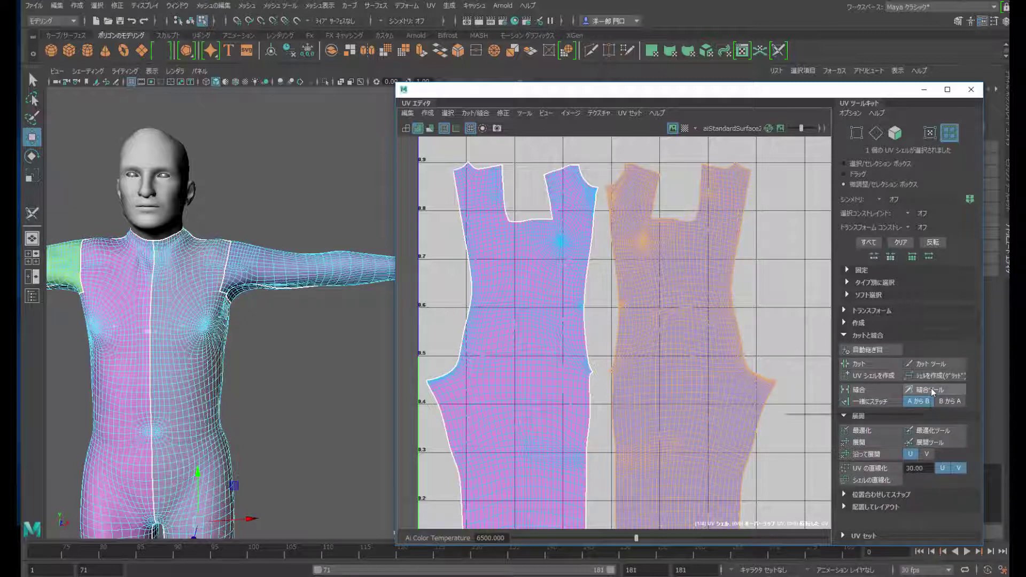
# Step: Brush the Sew Tool along the centre seam to join the torso halves, then return to Move
pyautogui.click(932, 392)
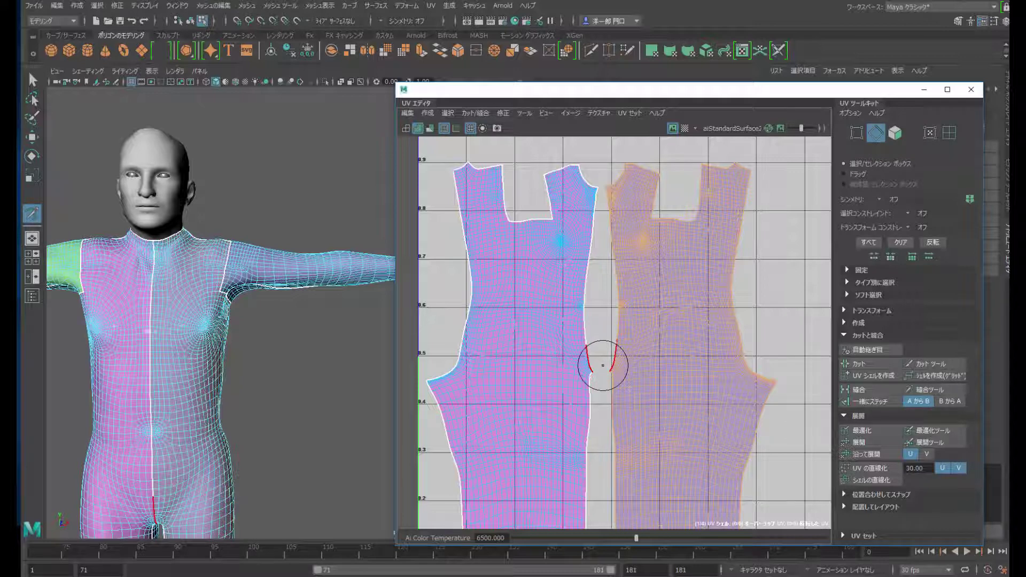
pyautogui.moveTo(603, 366); pyautogui.dragTo(601, 214)
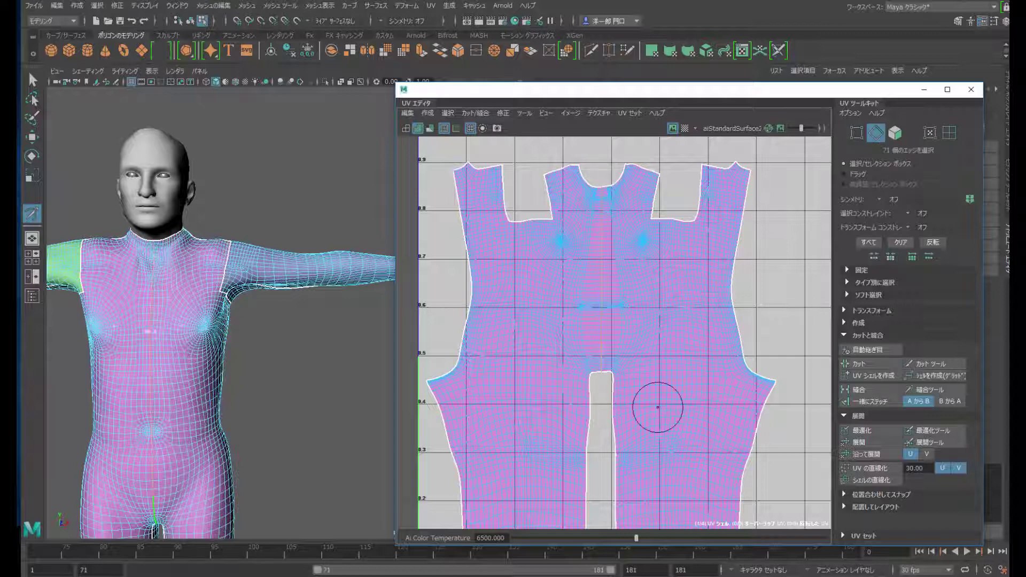
pyautogui.scroll(3, 614, 377)
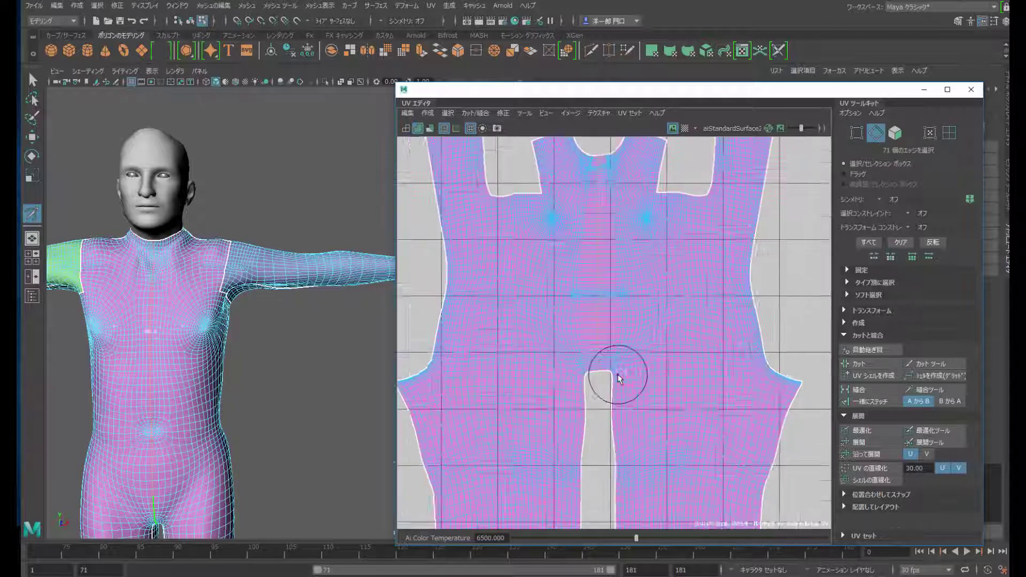
pyautogui.press('w')
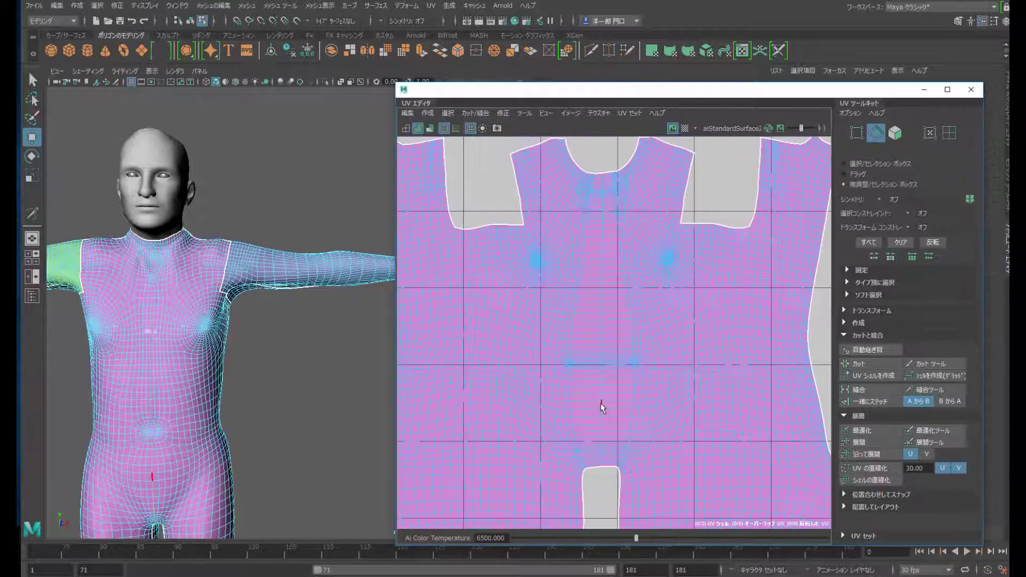
# Step: Straighten the selected seam edges and the shell's outer side edge loop
pyautogui.click(870, 472)
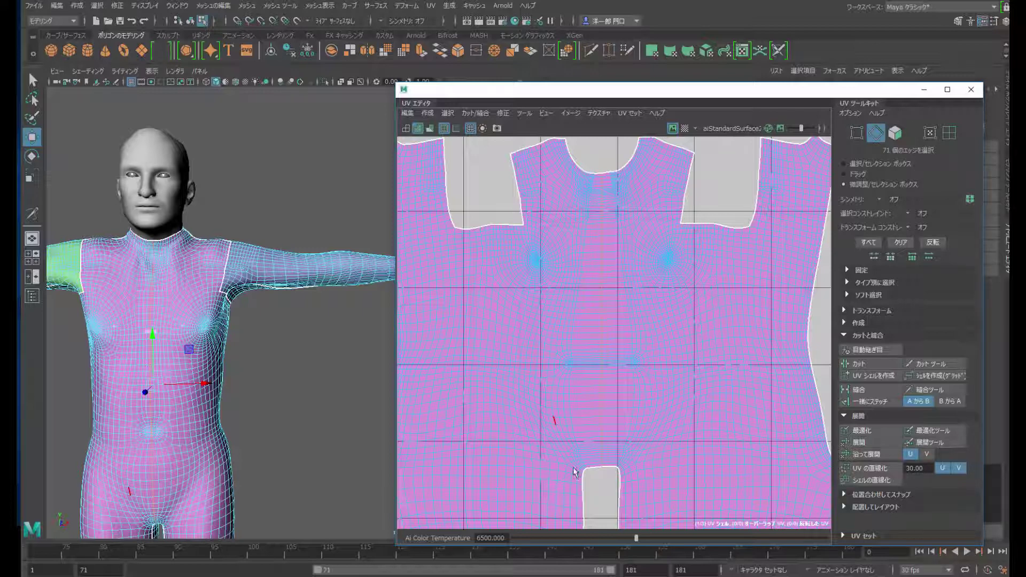
pyautogui.keyDown('alt'); pyautogui.moveTo(588, 334); pyautogui.dragTo(574, 301, button='middle'); pyautogui.keyUp('alt')
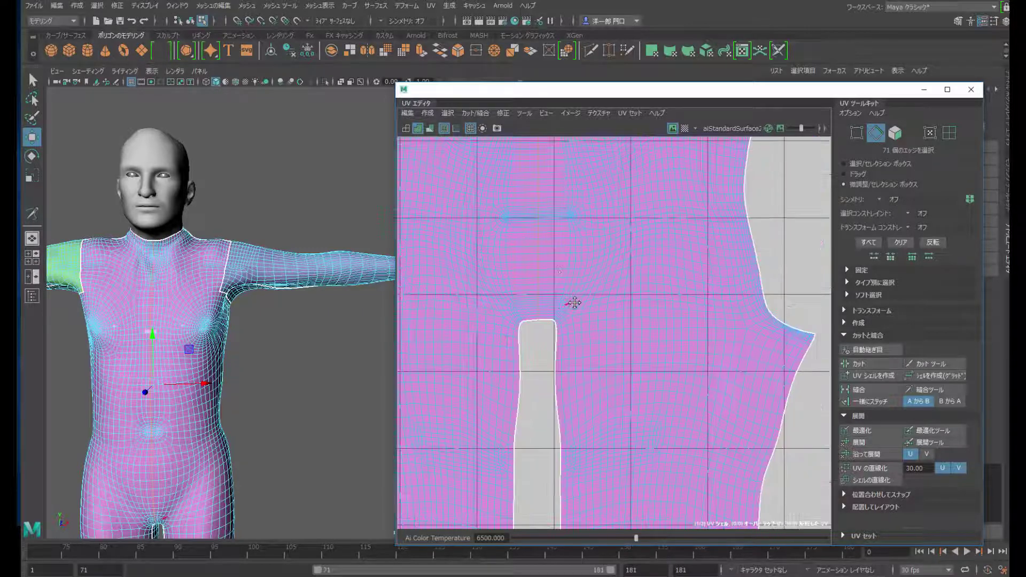
pyautogui.doubleClick(656, 364)
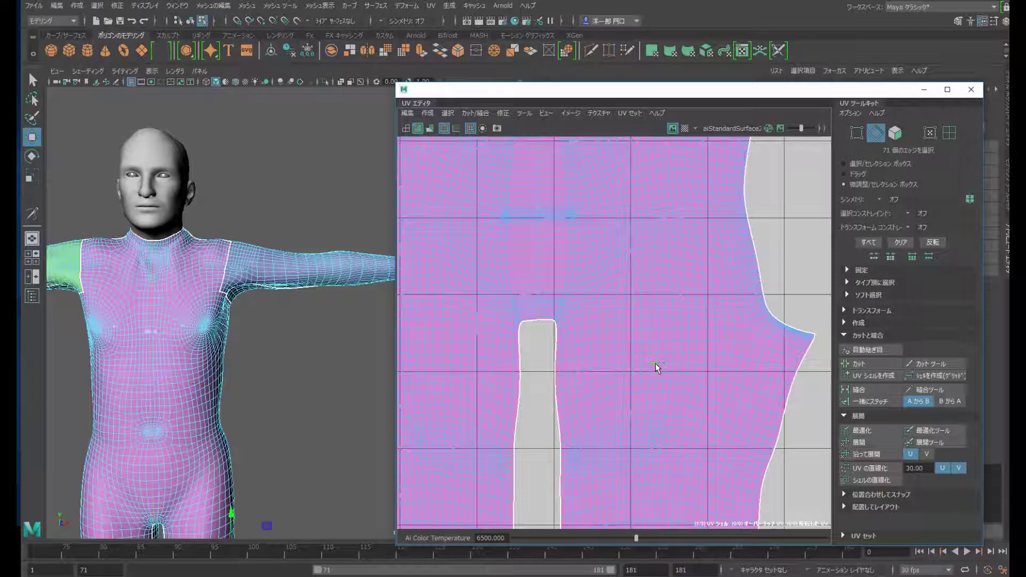
pyautogui.click(886, 473)
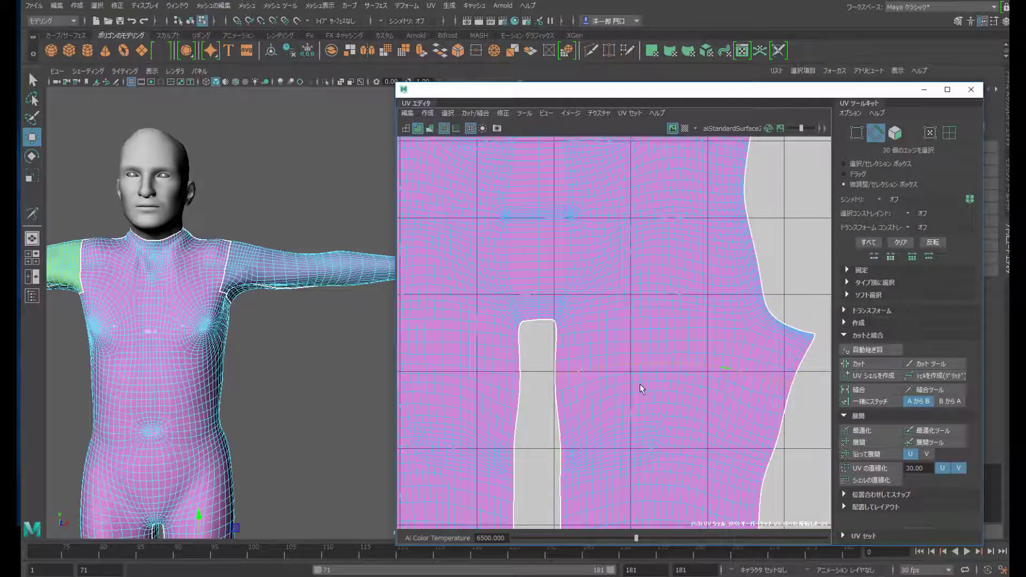
# Step: Zoom out and pan so the whole torso shell is framed in the tile
pyautogui.scroll(-1, 642, 384)
pyautogui.scroll(-3, 641, 385)
pyautogui.scroll(1, 620, 396)
pyautogui.scroll(-1, 599, 401)
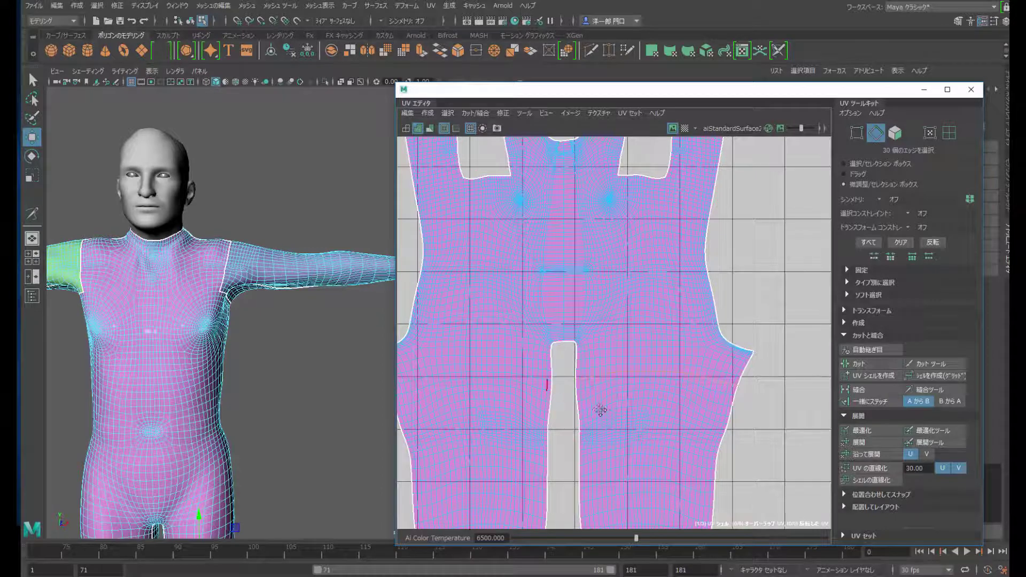
pyautogui.scroll(-1, 621, 394)
pyautogui.scroll(-1, 620, 394)
pyautogui.scroll(-1, 623, 413)
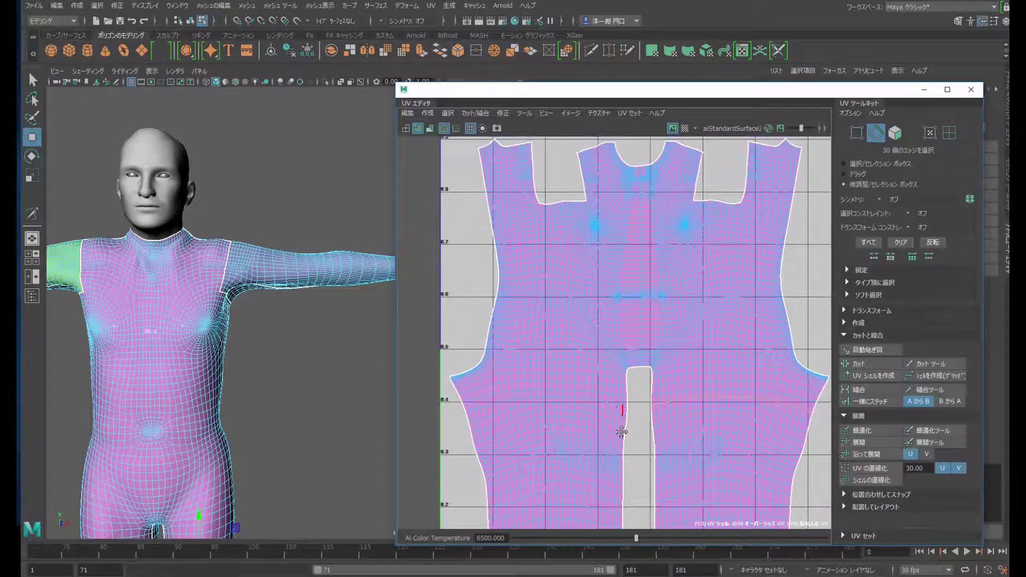
pyautogui.keyDown('alt'); pyautogui.moveTo(619, 424); pyautogui.dragTo(615, 454, button='middle'); pyautogui.keyUp('alt')
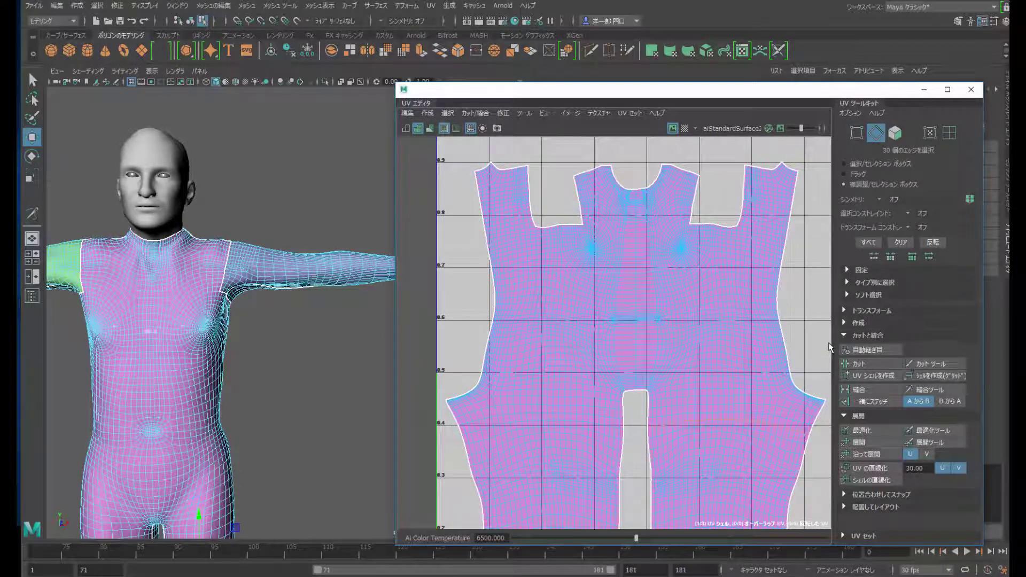
# Step: Pin the torso shell's centre seam edge loop, then clear the selection
pyautogui.click(852, 272)
pyautogui.click(875, 289)
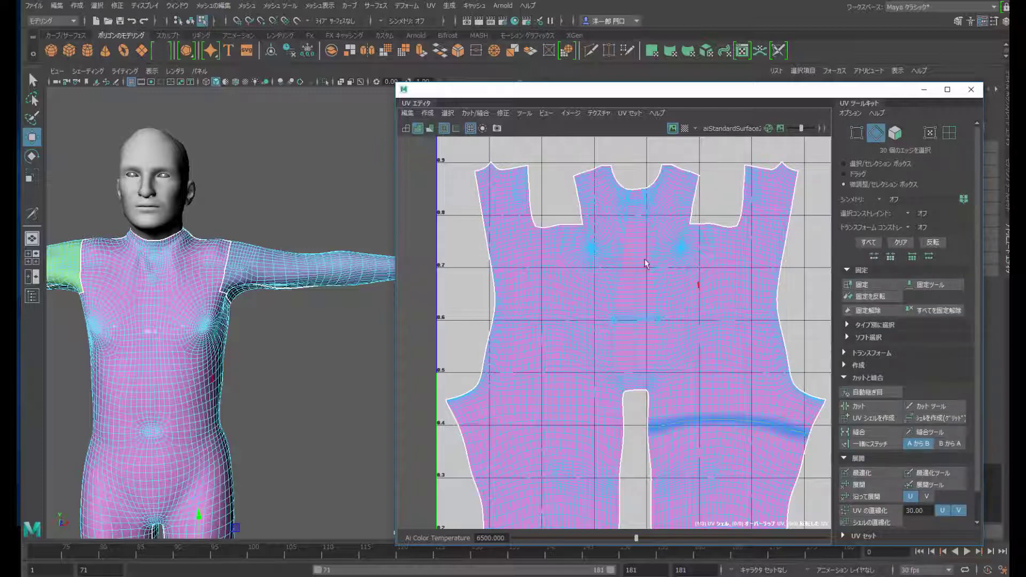
pyautogui.click(695, 287)
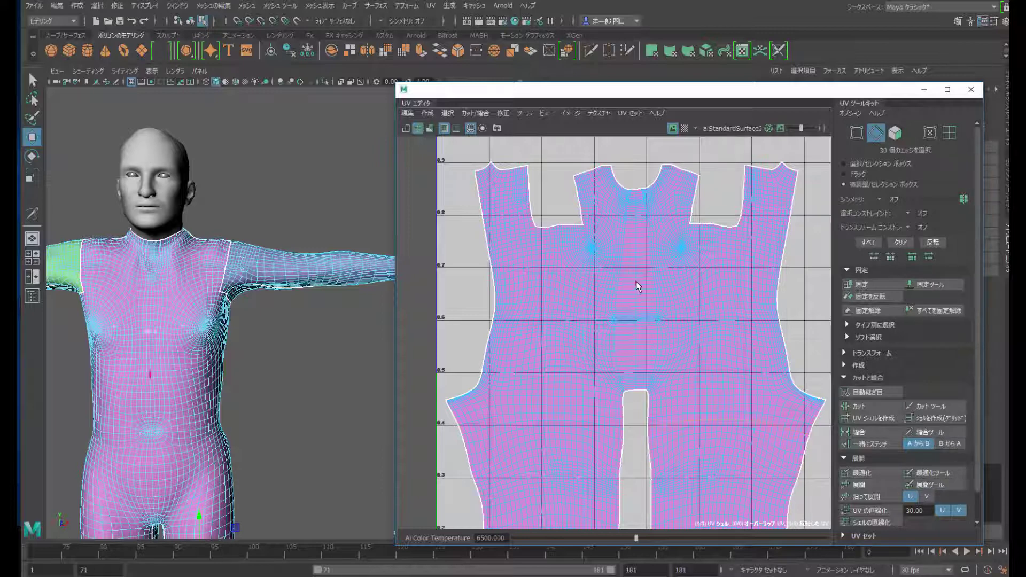
pyautogui.doubleClick(637, 286)
pyautogui.click(862, 284)
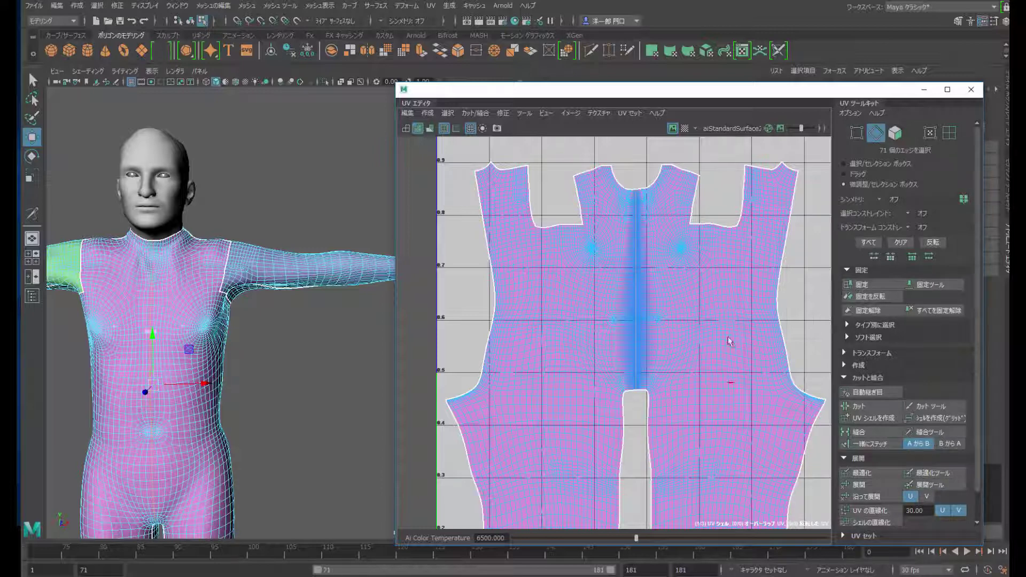
pyautogui.scroll(-2, 637, 322)
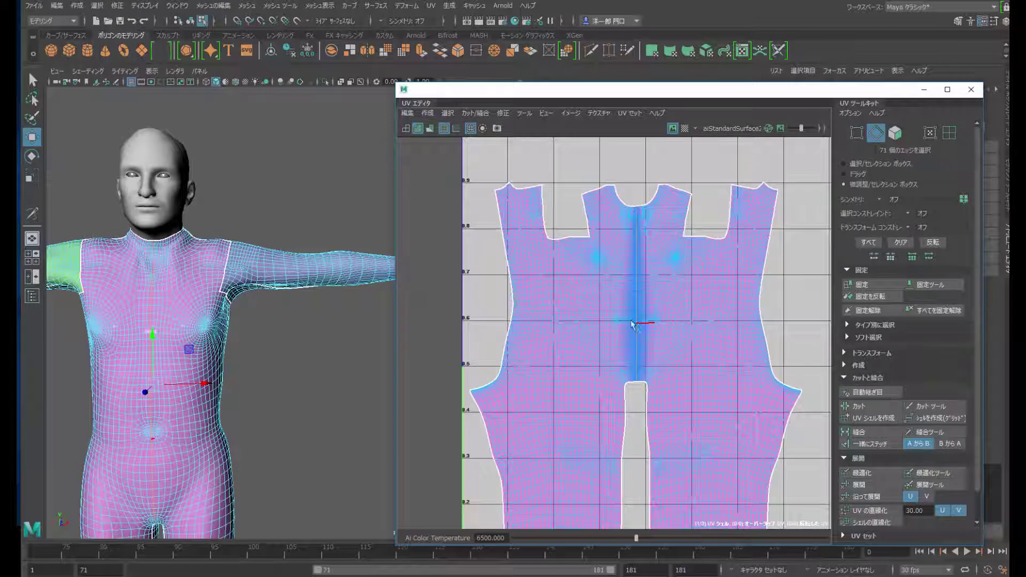
pyautogui.moveTo(591, 380)
pyautogui.keyDown('alt'); pyautogui.mouseDown(button='middle')
pyautogui.moveTo(626, 325)
pyautogui.moveTo(631, 357)
pyautogui.mouseUp(button='middle'); pyautogui.keyUp('alt')
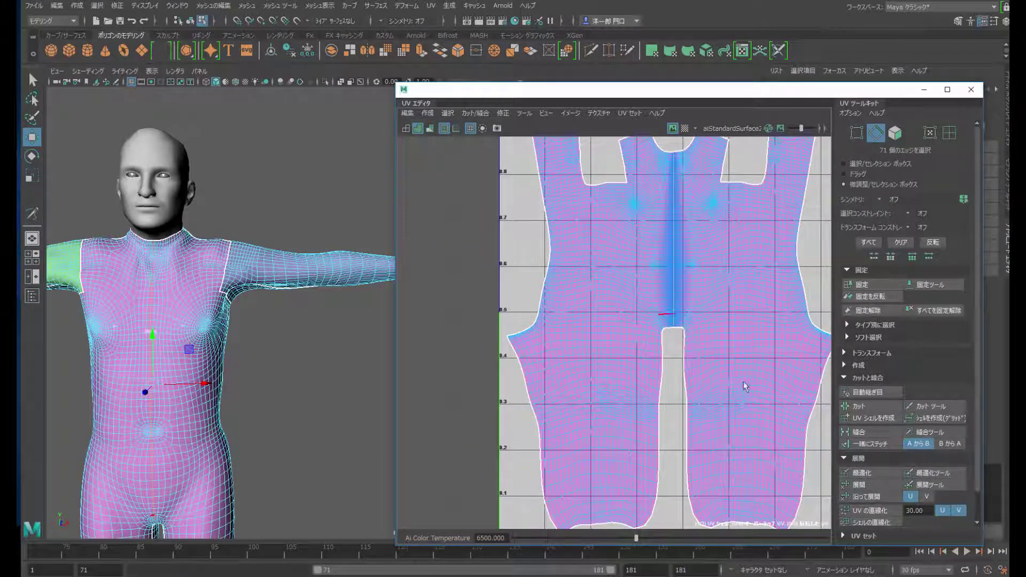
pyautogui.click(856, 406)
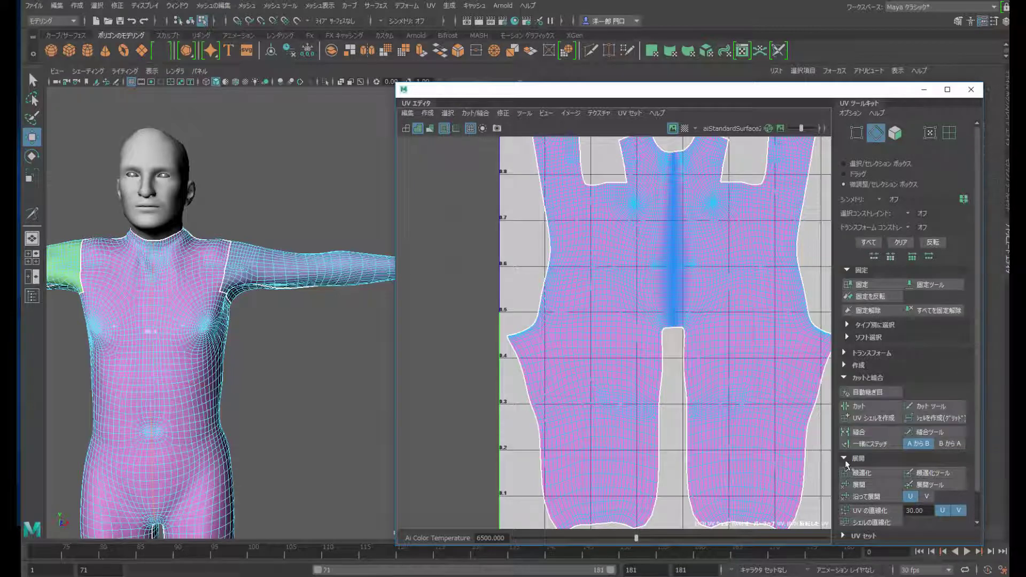
# Step: Relax the UVs along the shell's centre strip with the Optimize brush
pyautogui.click(937, 474)
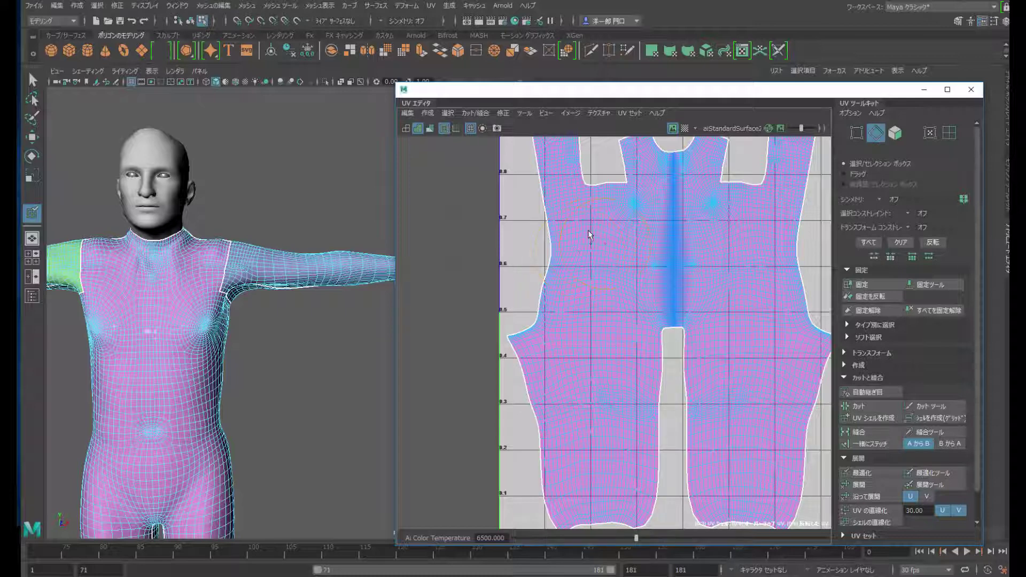
pyautogui.moveTo(614, 241)
pyautogui.mouseDown()
pyautogui.moveTo(621, 272)
pyautogui.moveTo(618, 191)
pyautogui.mouseUp()
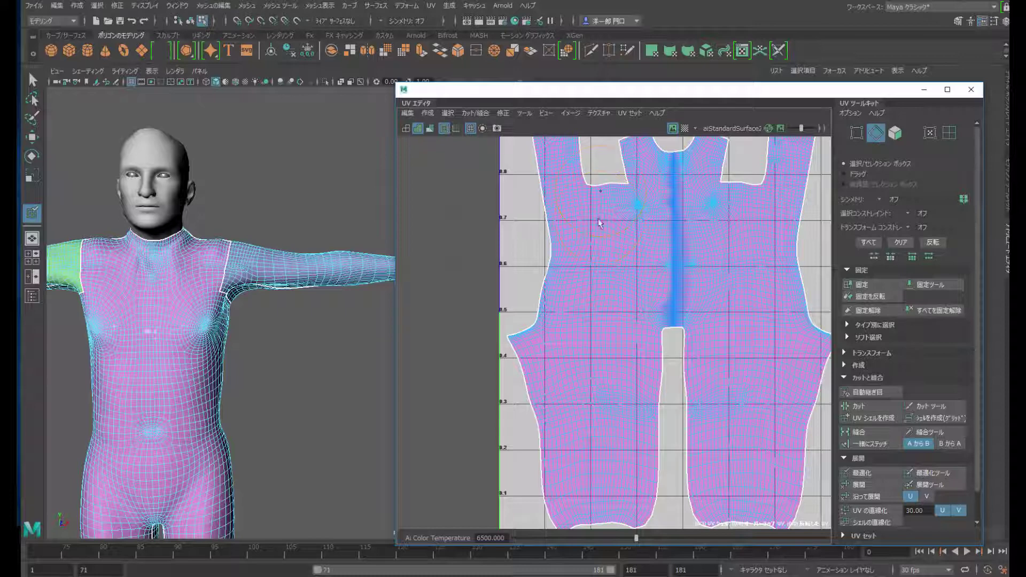
pyautogui.keyDown('alt'); pyautogui.moveTo(584, 238); pyautogui.dragTo(592, 309, button='middle'); pyautogui.keyUp('alt')
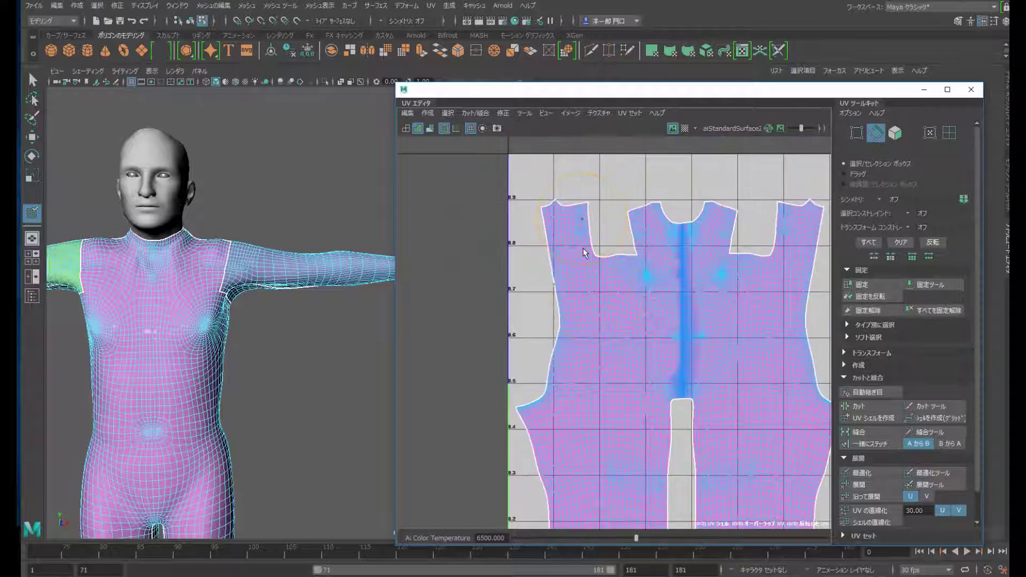
# Step: Turn on distortion shading and Optimize-brush the chest, neck, thighs, knee and both leg hems
pyautogui.click(430, 128)
pyautogui.moveTo(653, 283)
pyautogui.mouseDown()
pyautogui.moveTo(644, 229)
pyautogui.moveTo(614, 243)
pyautogui.moveTo(558, 231)
pyautogui.moveTo(552, 262)
pyautogui.moveTo(585, 340)
pyautogui.moveTo(667, 348)
pyautogui.moveTo(690, 335)
pyautogui.moveTo(671, 275)
pyautogui.moveTo(716, 220)
pyautogui.moveTo(728, 265)
pyautogui.moveTo(766, 267)
pyautogui.moveTo(780, 228)
pyautogui.moveTo(794, 267)
pyautogui.moveTo(712, 344)
pyautogui.moveTo(672, 362)
pyautogui.moveTo(658, 356)
pyautogui.moveTo(636, 375)
pyautogui.moveTo(769, 380)
pyautogui.moveTo(733, 442)
pyautogui.moveTo(790, 457)
pyautogui.moveTo(806, 416)
pyautogui.moveTo(699, 489)
pyautogui.moveTo(550, 398)
pyautogui.moveTo(538, 424)
pyautogui.moveTo(607, 492)
pyautogui.moveTo(641, 462)
pyautogui.mouseUp()
pyautogui.keyDown('alt'); pyautogui.moveTo(646, 407); pyautogui.dragTo(624, 298, button='middle'); pyautogui.keyUp('alt')
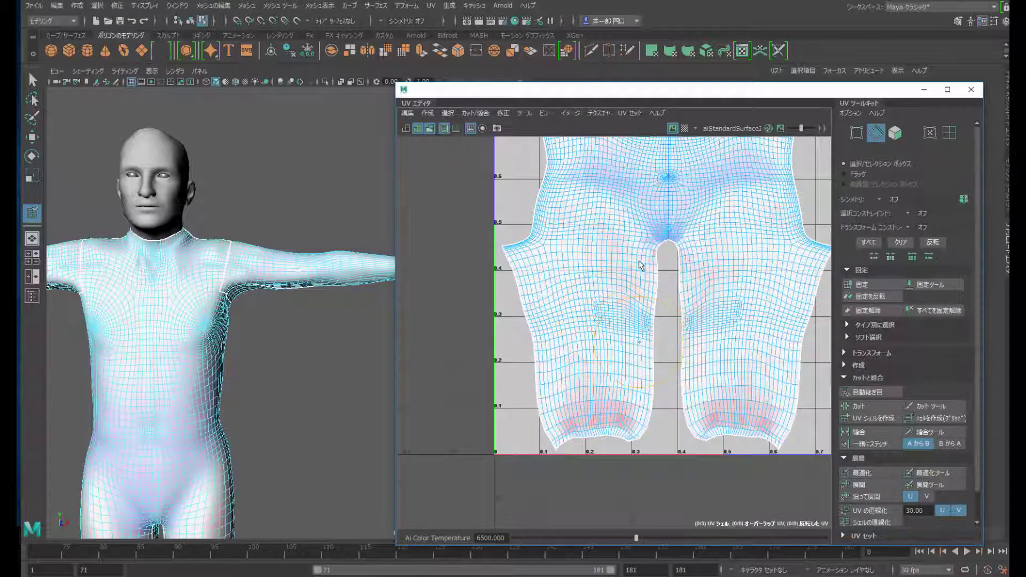
pyautogui.moveTo(639, 268); pyautogui.dragTo(639, 322)
pyautogui.moveTo(629, 261)
pyautogui.mouseDown()
pyautogui.moveTo(588, 224)
pyautogui.moveTo(545, 277)
pyautogui.moveTo(550, 385)
pyautogui.mouseUp()
pyautogui.moveTo(622, 432)
pyautogui.mouseDown()
pyautogui.moveTo(565, 445)
pyautogui.moveTo(687, 430)
pyautogui.mouseUp()
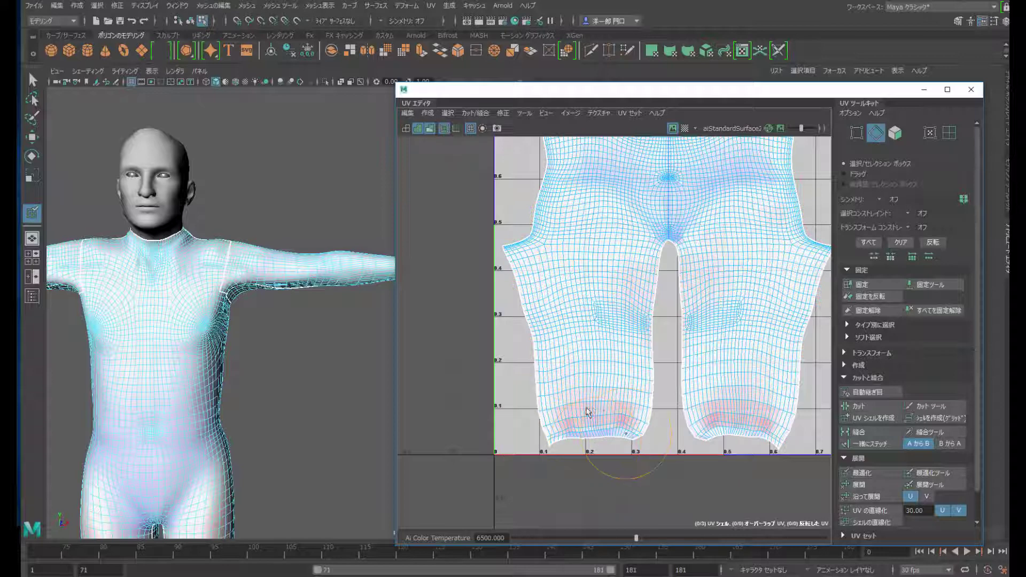
pyautogui.moveTo(751, 429); pyautogui.dragTo(786, 436)
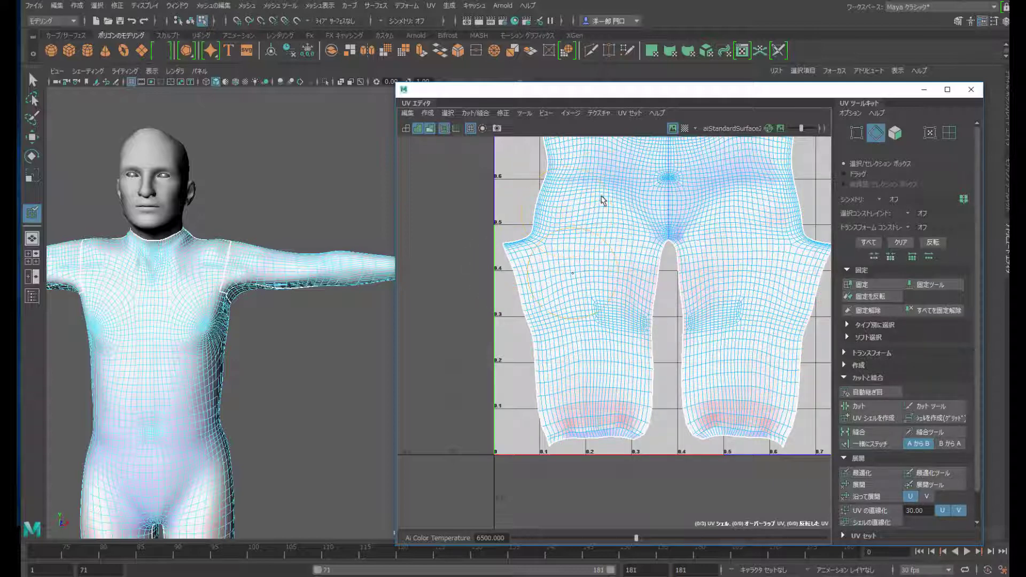
pyautogui.keyDown('alt'); pyautogui.moveTo(603, 201); pyautogui.dragTo(614, 309, button='middle'); pyautogui.keyUp('alt')
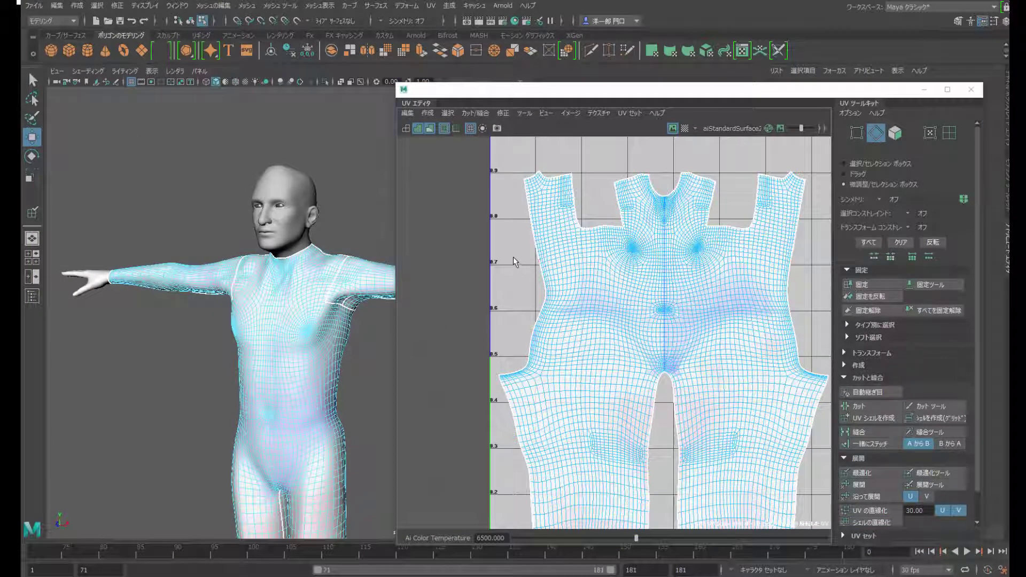
# Step: Switch the component mode to UV and marquee-select UVs on the left torso
pyautogui.moveTo(514, 260); pyautogui.dragTo(619, 360)
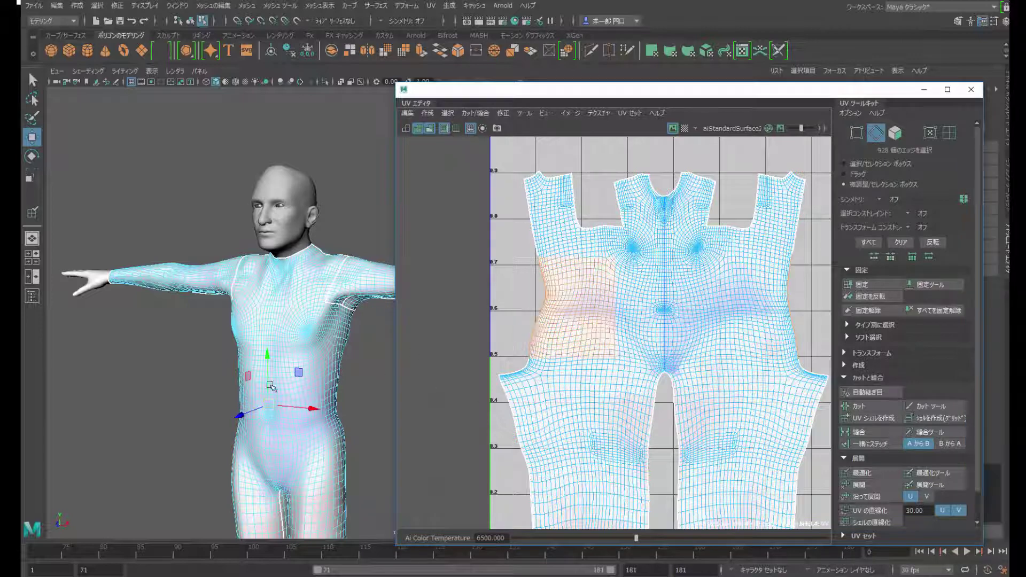
pyautogui.click(264, 410)
pyautogui.moveTo(263, 411)
pyautogui.keyDown('alt'); pyautogui.mouseDown()
pyautogui.moveTo(336, 394)
pyautogui.moveTo(222, 408)
pyautogui.mouseUp(); pyautogui.keyUp('alt')
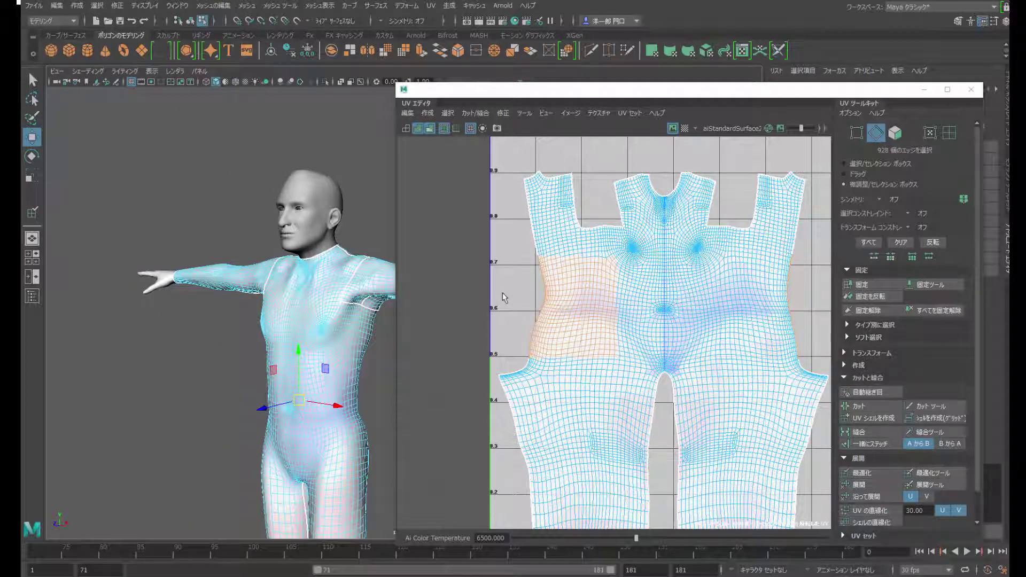
pyautogui.rightClick(437, 294)
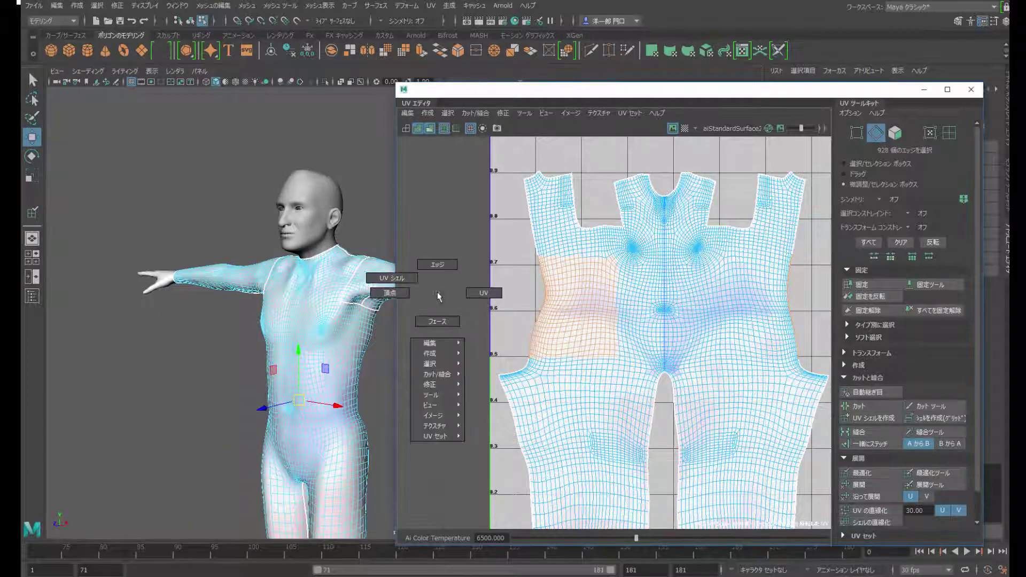
pyautogui.click(492, 294)
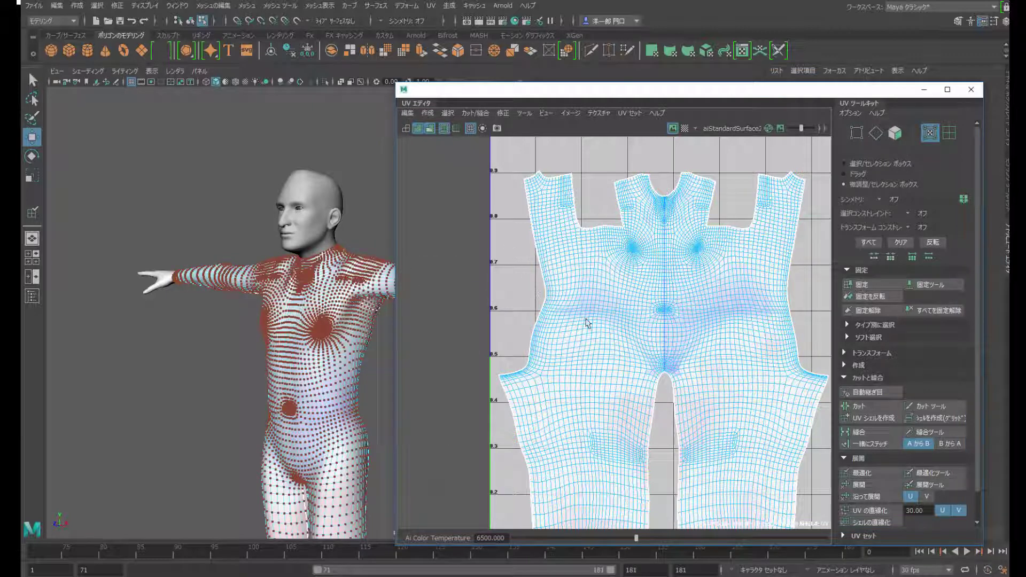
pyautogui.moveTo(535, 246); pyautogui.dragTo(594, 337)
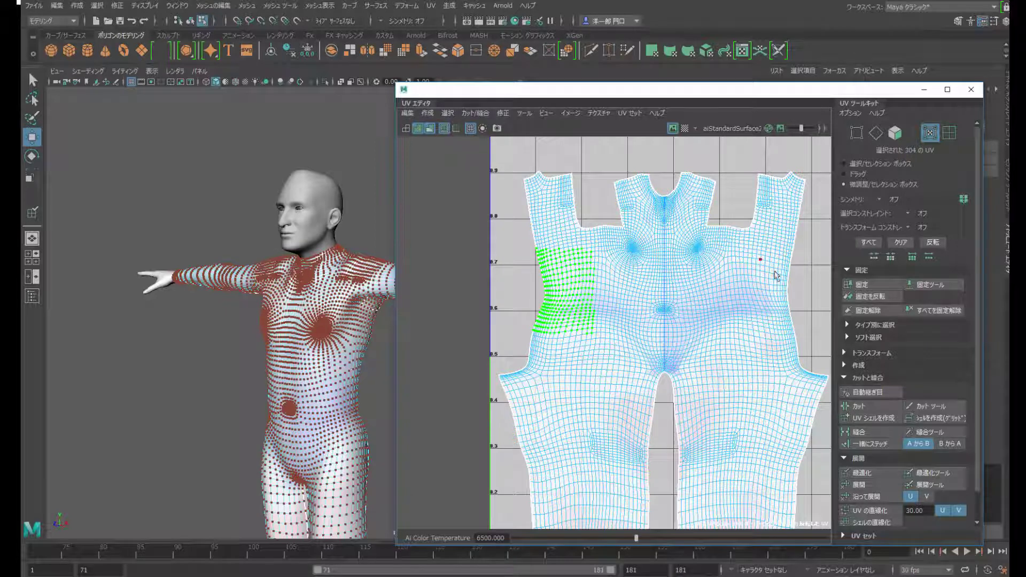
# Step: Switch to Face mode and marquee-select all faces on the shell's left half
pyautogui.click(896, 135)
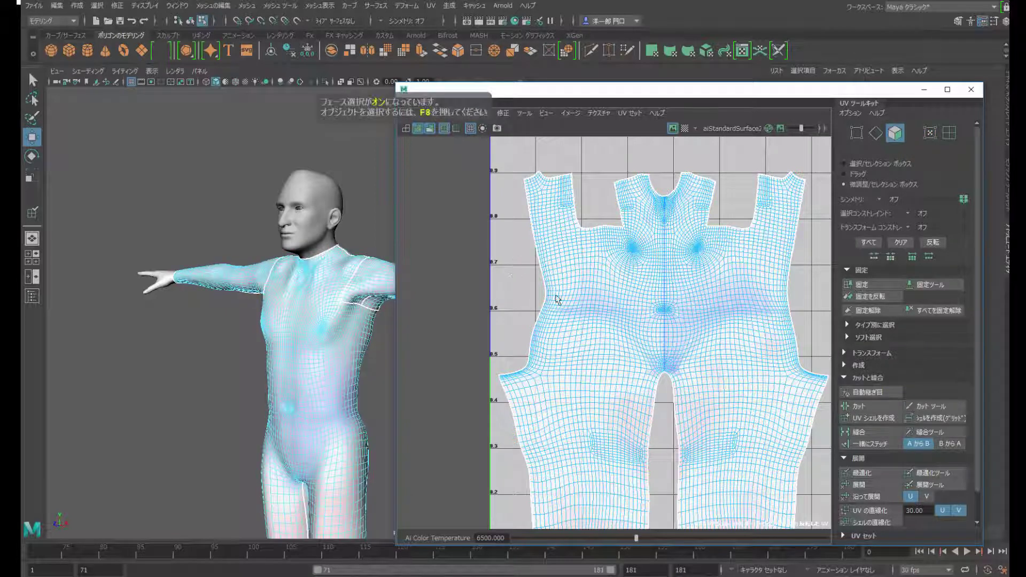
pyautogui.moveTo(537, 252); pyautogui.dragTo(613, 365)
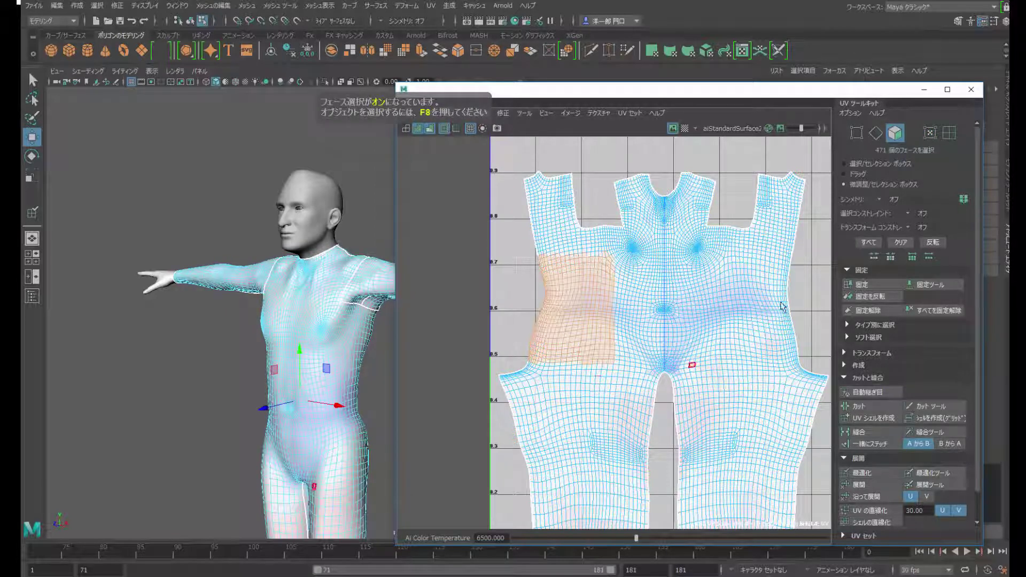
pyautogui.scroll(-1, 584, 365)
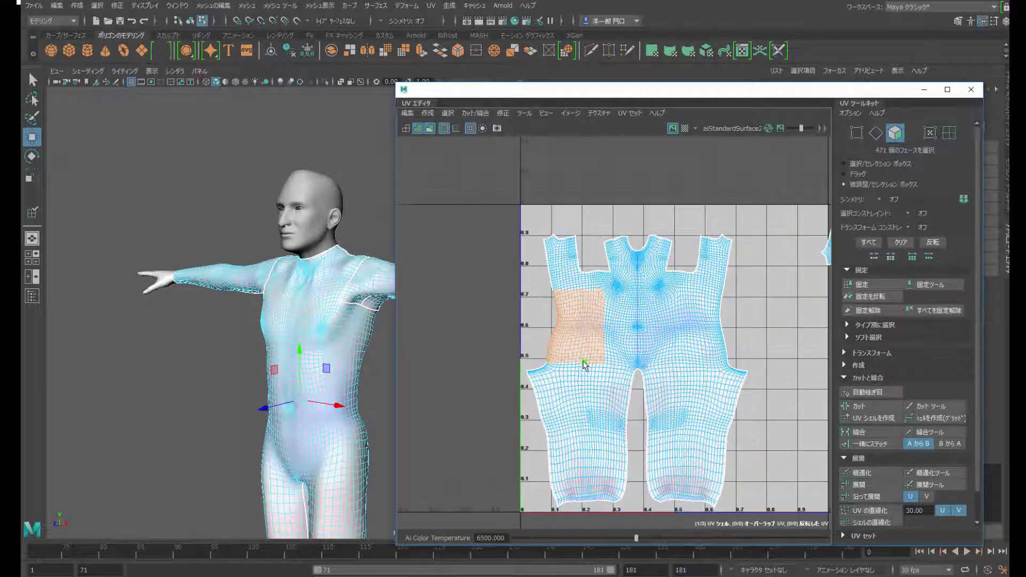
pyautogui.scroll(-1, 583, 365)
pyautogui.moveTo(515, 226); pyautogui.dragTo(637, 510)
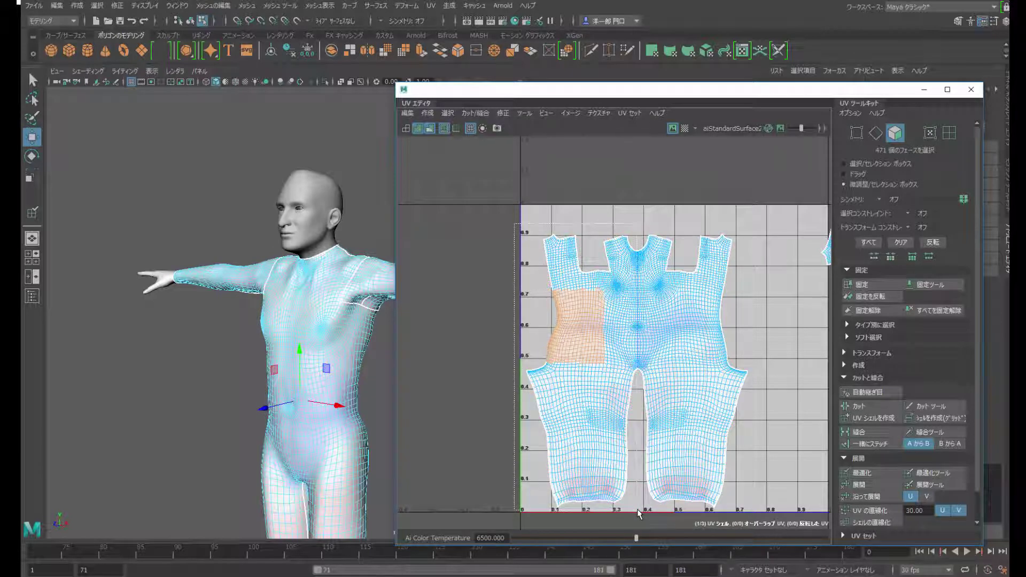
pyautogui.moveTo(637, 513); pyautogui.dragTo(637, 513)
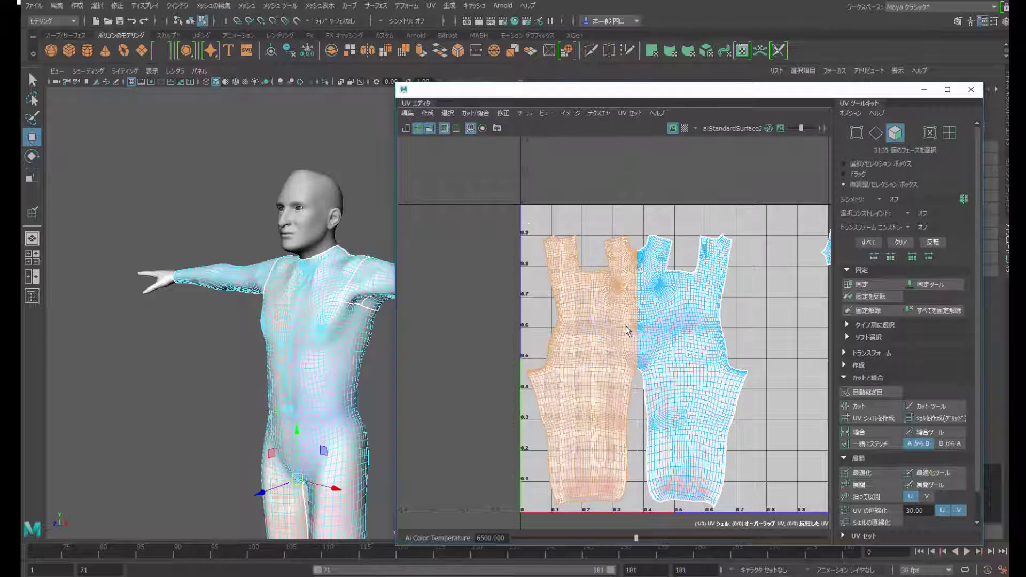
pyautogui.scroll(1, 628, 328)
pyautogui.scroll(1, 628, 330)
pyautogui.scroll(2, 628, 330)
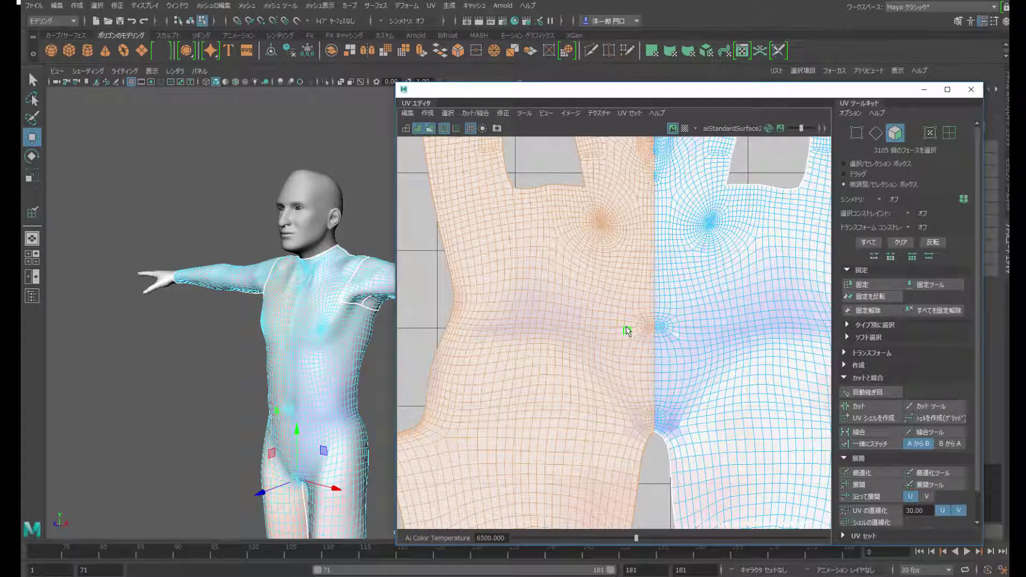
pyautogui.scroll(-1, 628, 328)
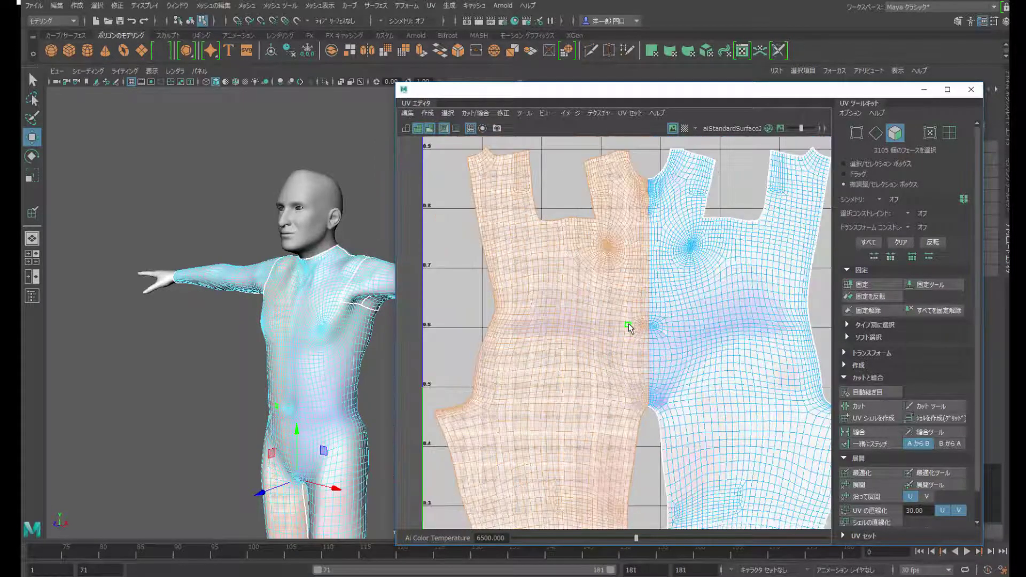
pyautogui.scroll(-1, 628, 327)
pyautogui.scroll(2, 628, 327)
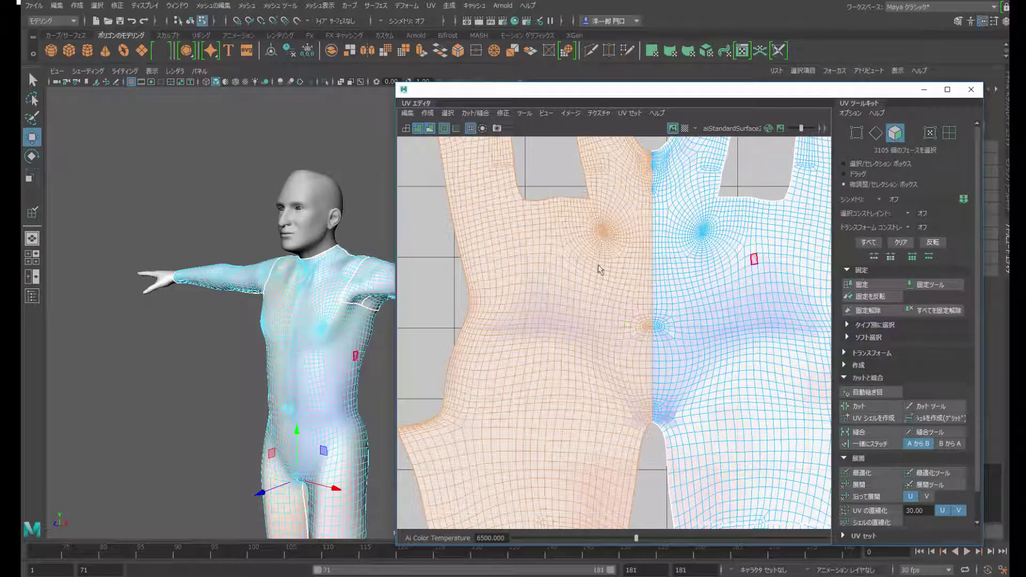
# Step: Apply Symmetrize with its mirror axis moved onto the body's centre line
pyautogui.click(964, 199)
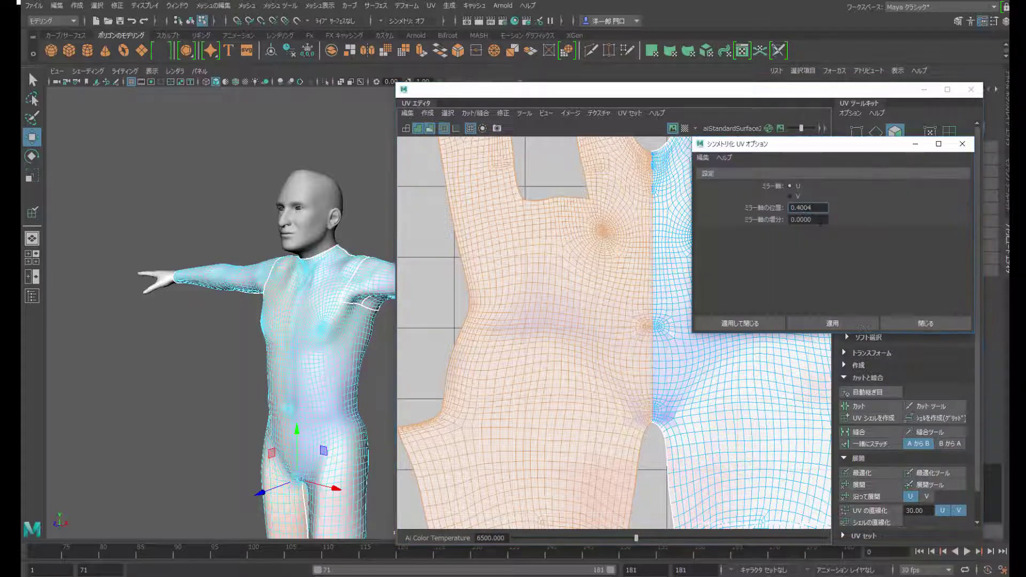
pyautogui.click(818, 221)
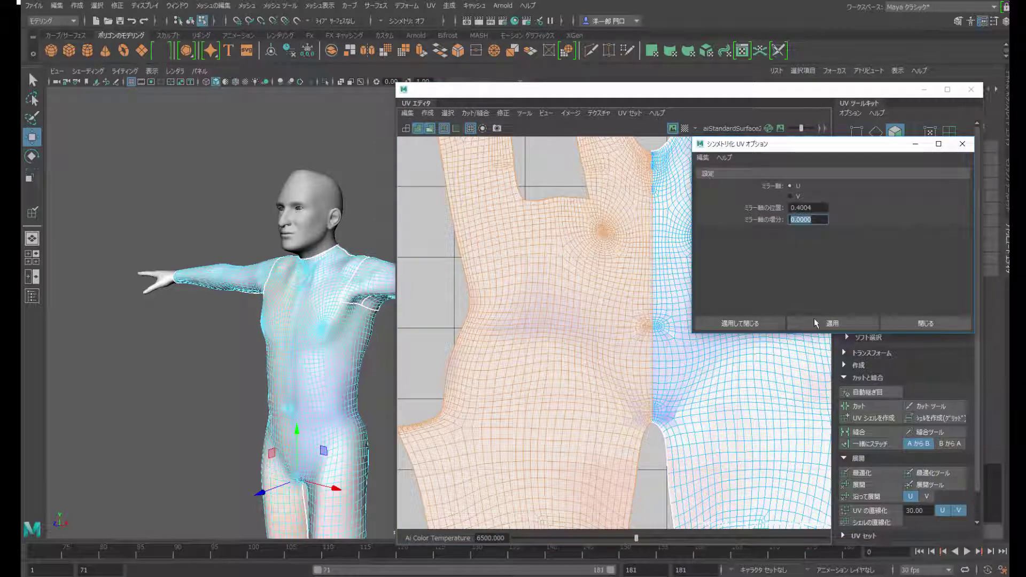
pyautogui.click(749, 323)
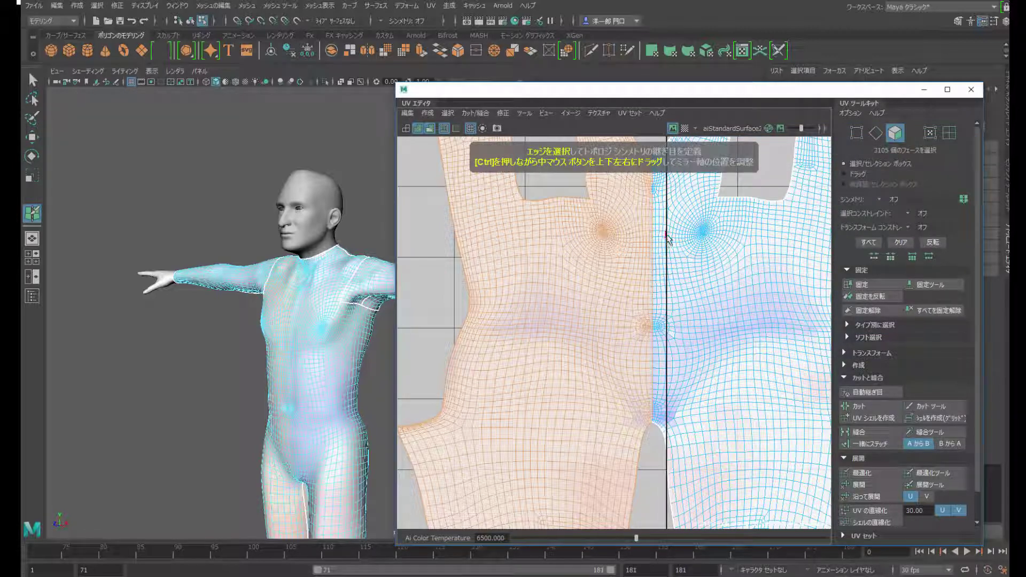
pyautogui.keyDown('ctrl'); pyautogui.moveTo(664, 237); pyautogui.dragTo(654, 239, button='middle'); pyautogui.keyUp('ctrl')
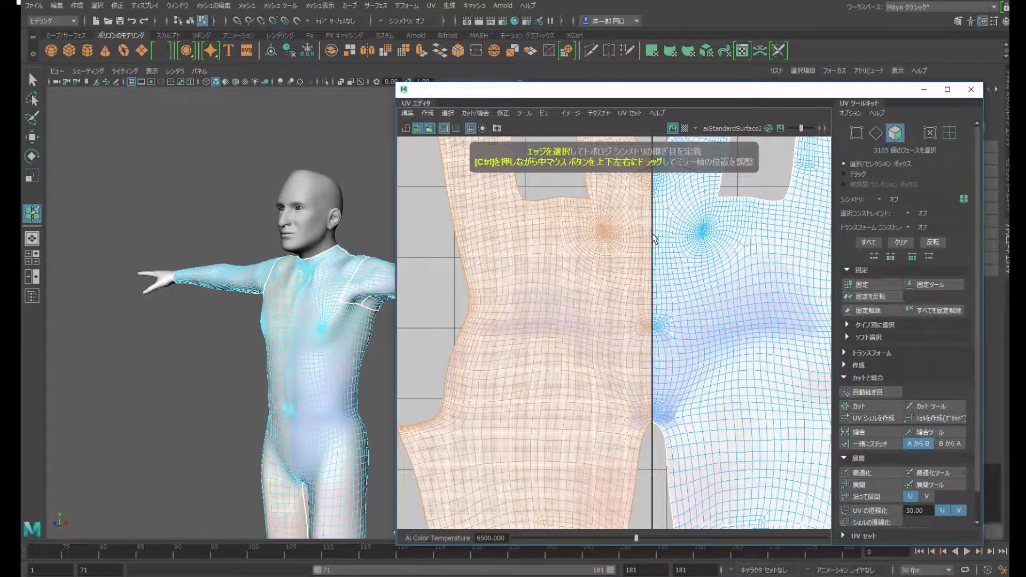
# Step: Pick the centre seam edge to mirror the left half's UVs onto the right
pyautogui.scroll(2, 655, 238)
pyautogui.scroll(2, 654, 239)
pyautogui.scroll(2, 655, 239)
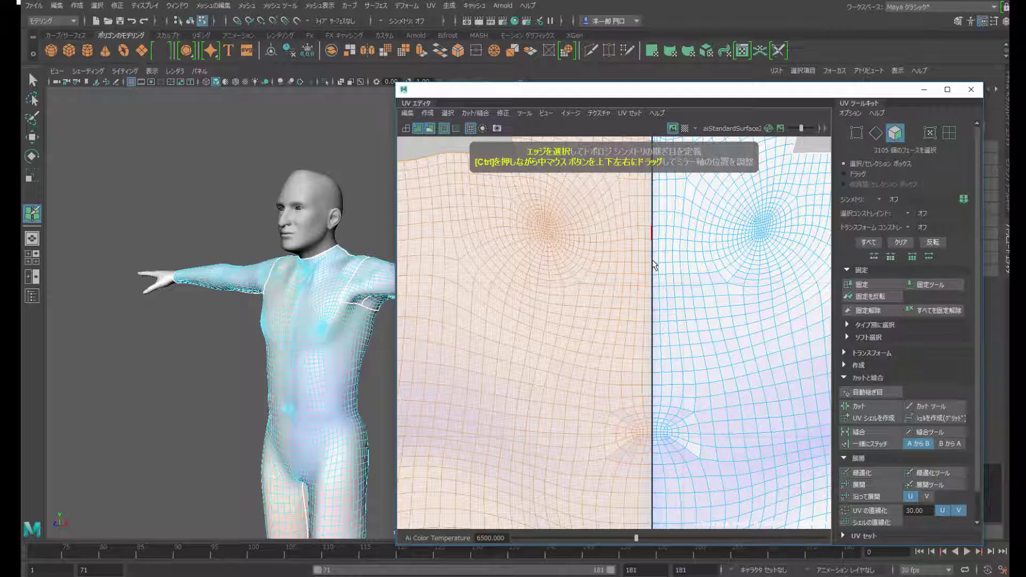
pyautogui.click(654, 266)
pyautogui.scroll(-2, 654, 264)
pyautogui.scroll(-2, 654, 263)
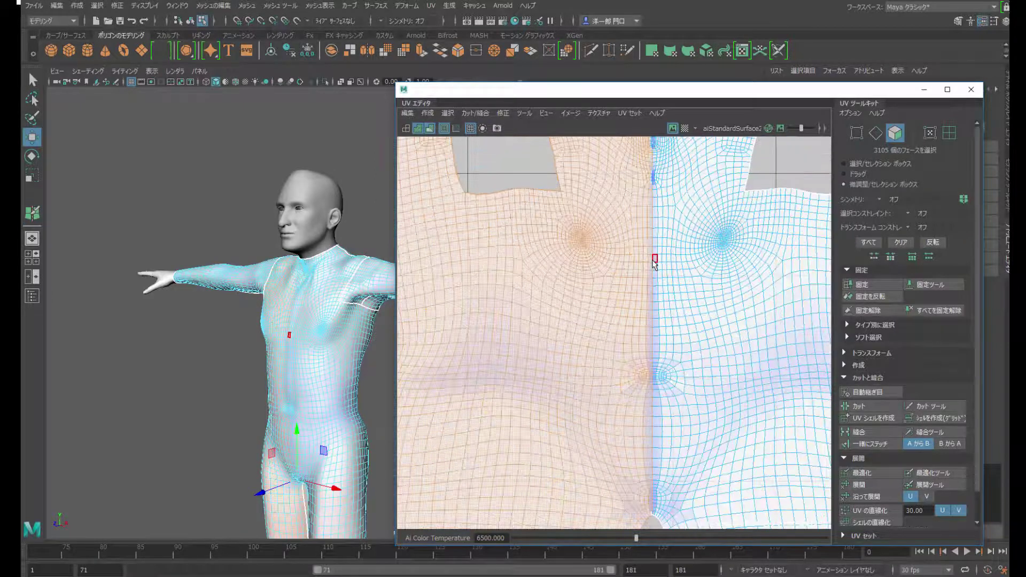
pyautogui.scroll(-2, 655, 262)
pyautogui.scroll(-2, 654, 263)
pyautogui.scroll(-2, 655, 263)
pyautogui.scroll(-2, 654, 263)
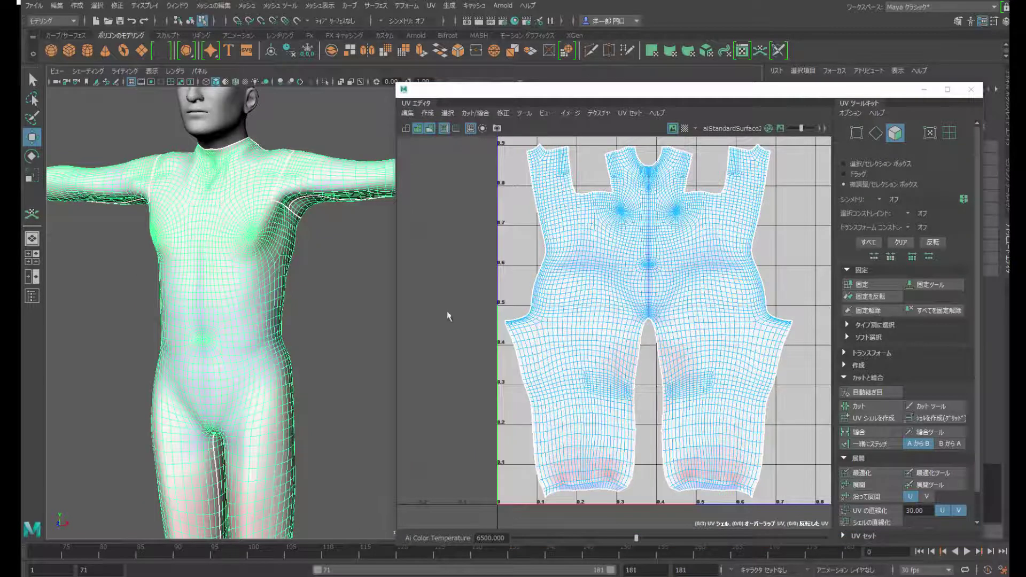
# Step: Zoom and pan the UV Editor to frame the upper torso
pyautogui.click(655, 297)
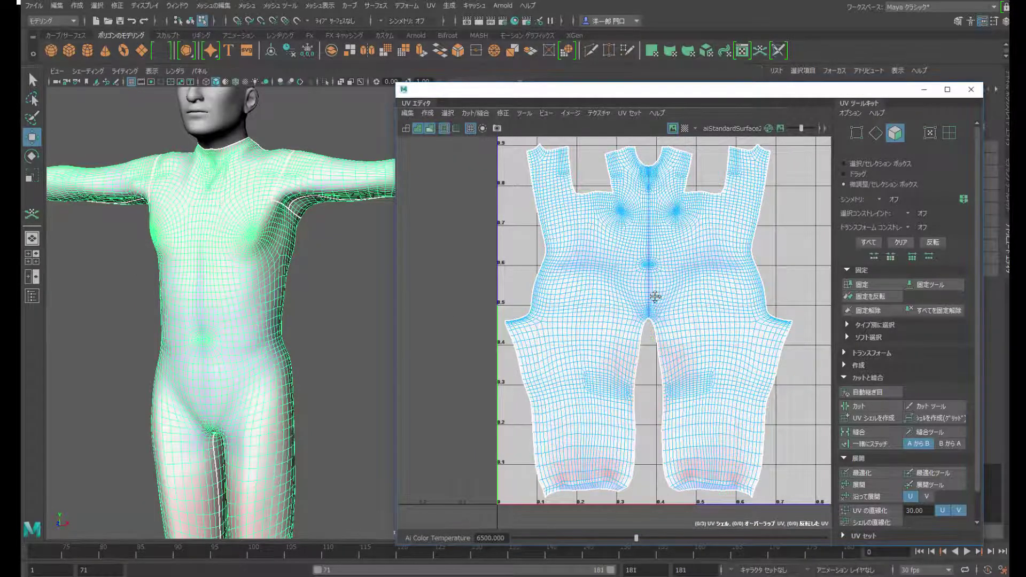
pyautogui.scroll(2, 660, 310)
pyautogui.scroll(2, 675, 289)
pyautogui.scroll(3, 710, 286)
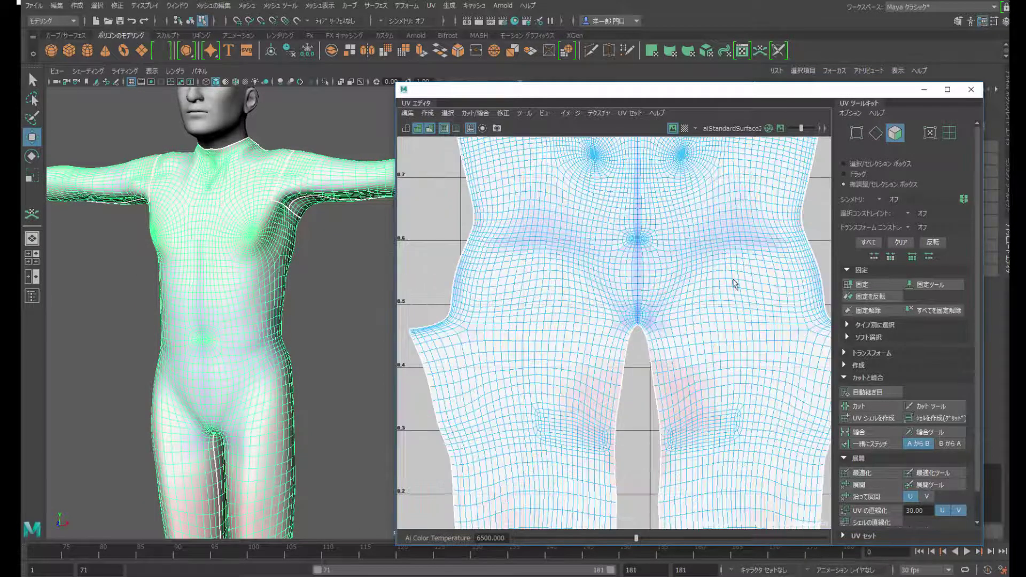
pyautogui.keyDown('alt'); pyautogui.moveTo(735, 266); pyautogui.dragTo(656, 407, button='middle'); pyautogui.keyUp('alt')
pyautogui.scroll(-2, 712, 382)
pyautogui.moveTo(712, 382)
pyautogui.keyDown('alt'); pyautogui.mouseDown(button='middle')
pyautogui.moveTo(750, 272)
pyautogui.moveTo(746, 184)
pyautogui.moveTo(717, 190)
pyautogui.mouseUp(button='middle'); pyautogui.keyUp('alt')
pyautogui.scroll(2, 694, 199)
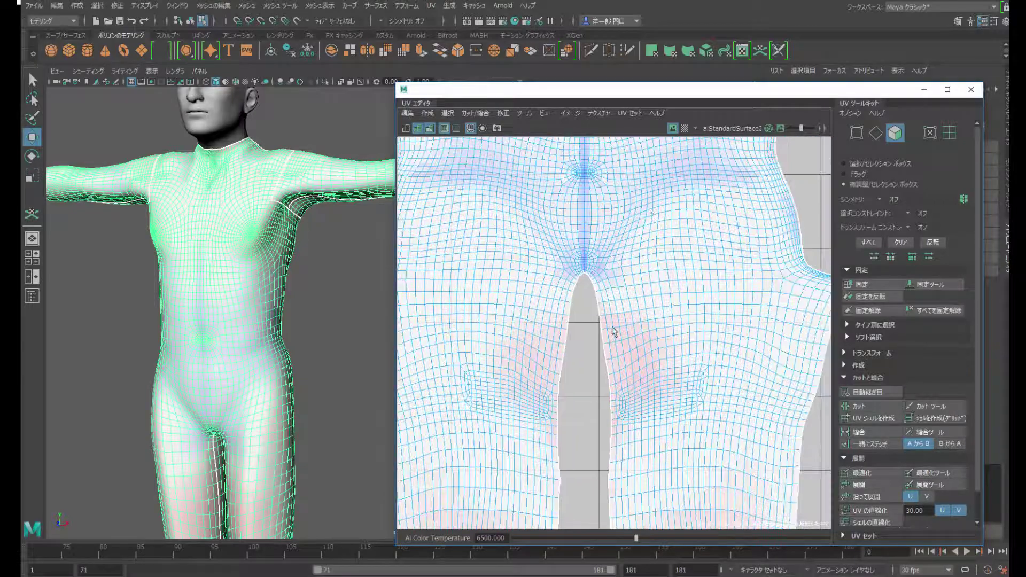
pyautogui.scroll(-3, 613, 327)
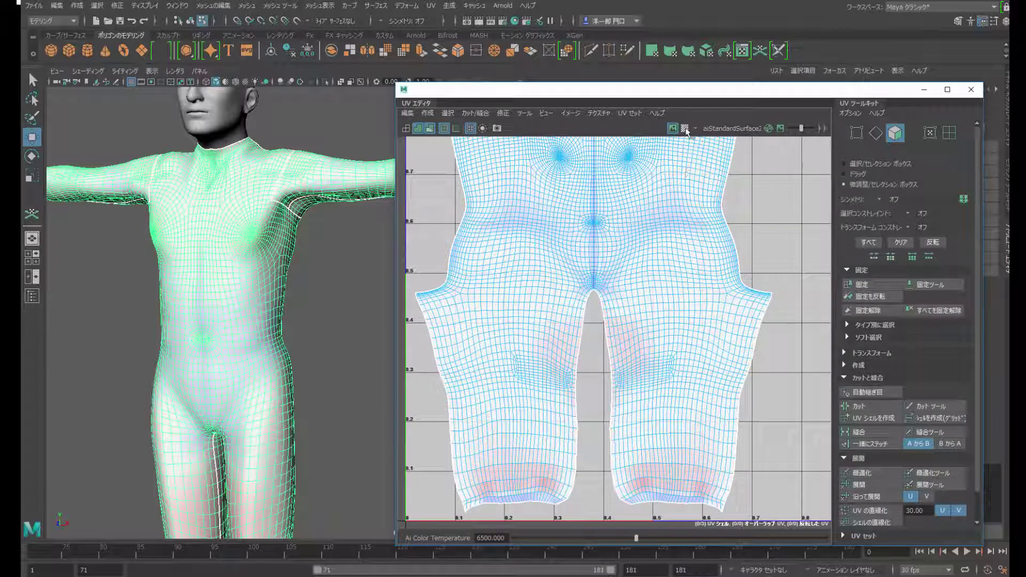
# Step: Turn on the checker map display with shaded U1V1/1001 tile labels
pyautogui.click(685, 129)
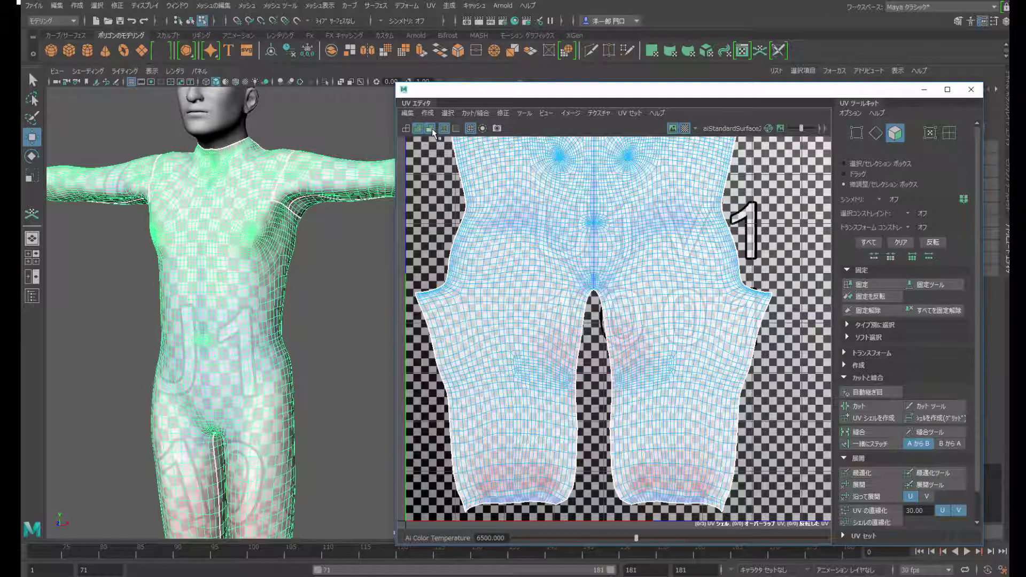
pyautogui.click(430, 129)
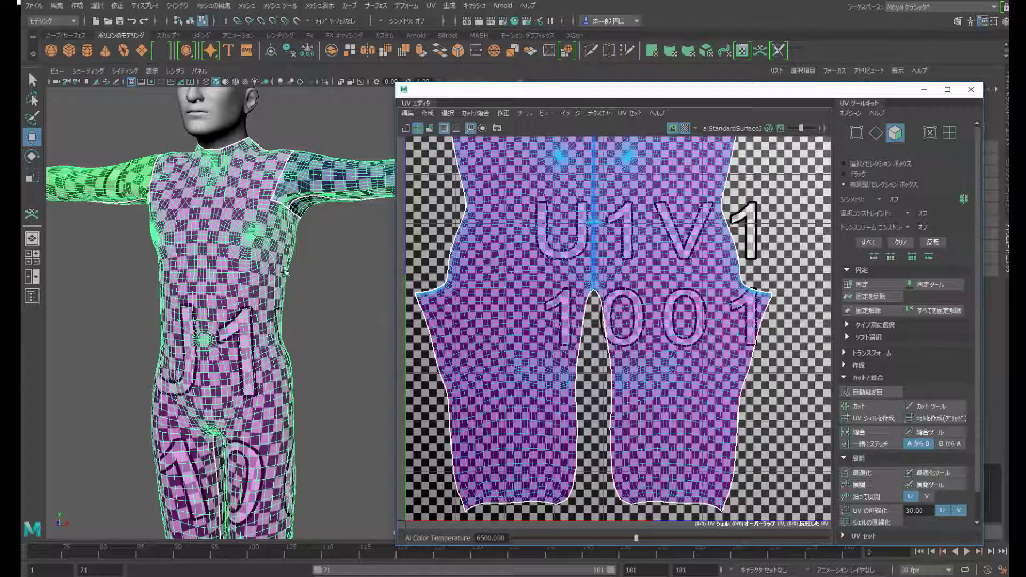
pyautogui.click(600, 113)
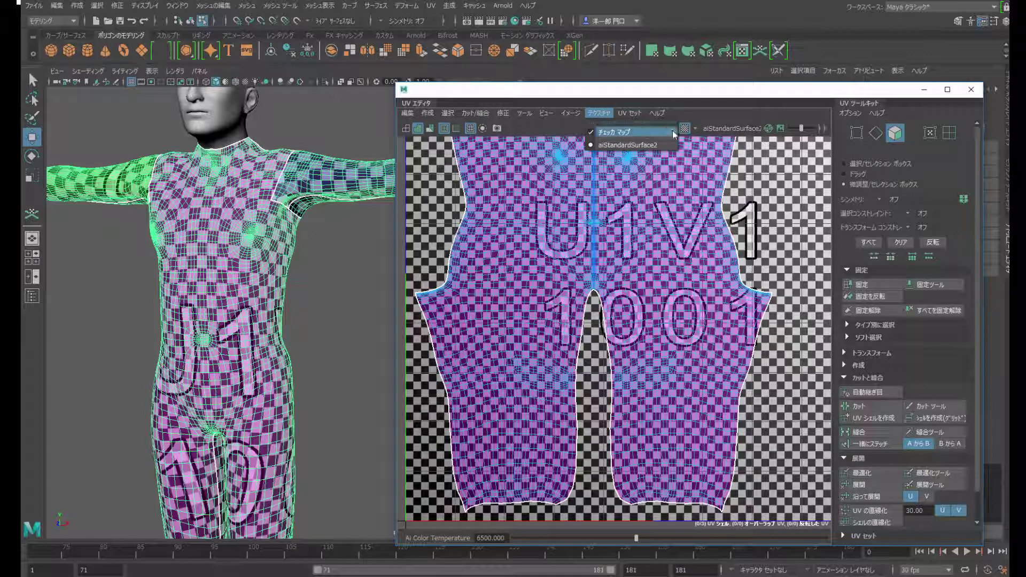
# Step: Set the checker map size to 16 and apply it
pyautogui.click(673, 132)
pyautogui.click(826, 259)
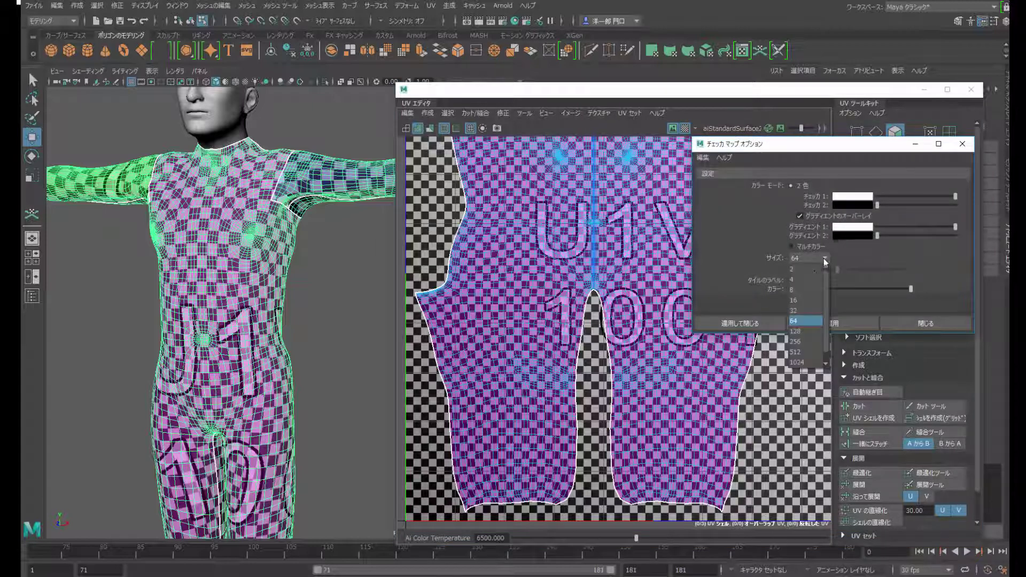
pyautogui.click(806, 300)
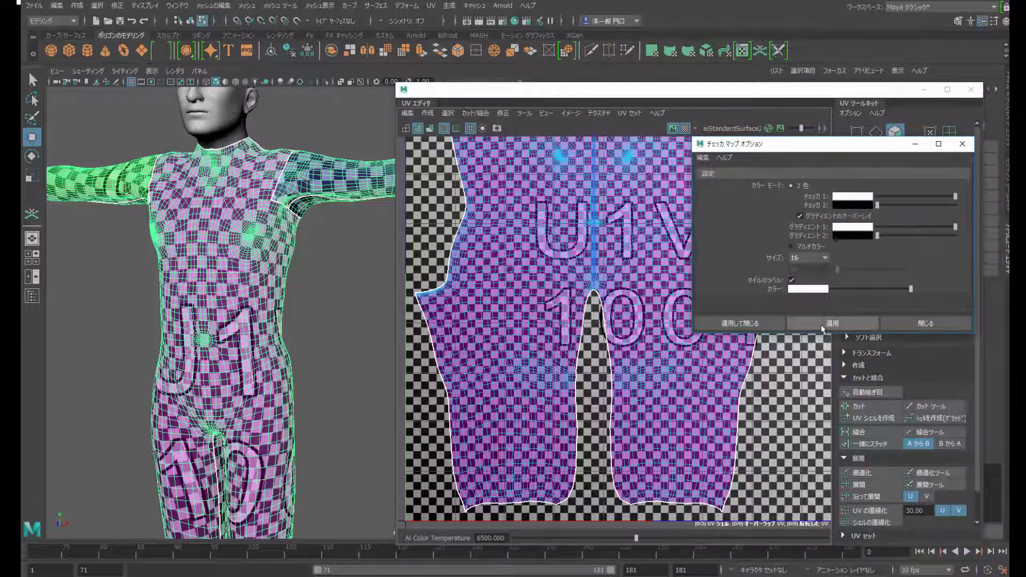
pyautogui.click(821, 325)
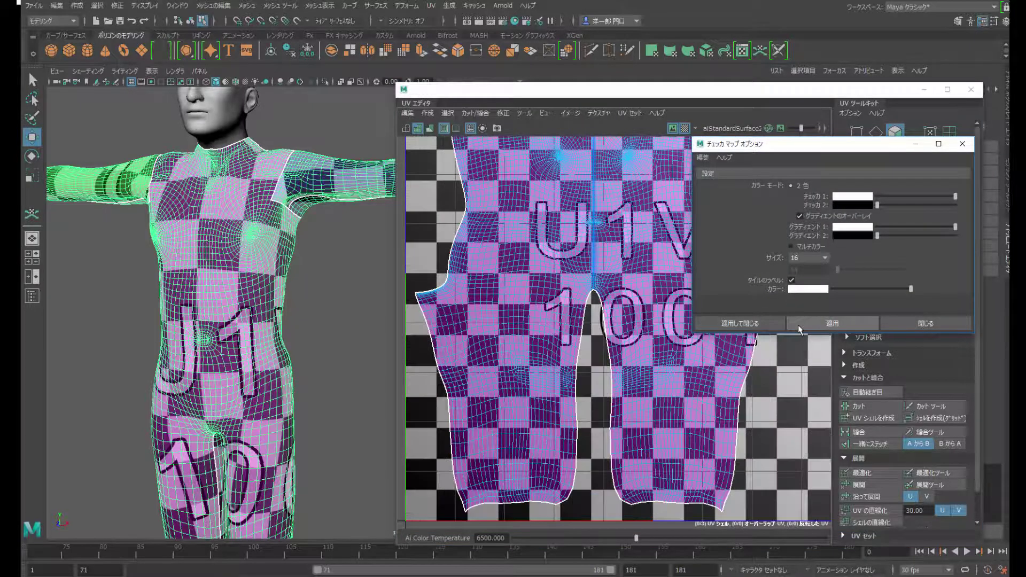
pyautogui.click(962, 144)
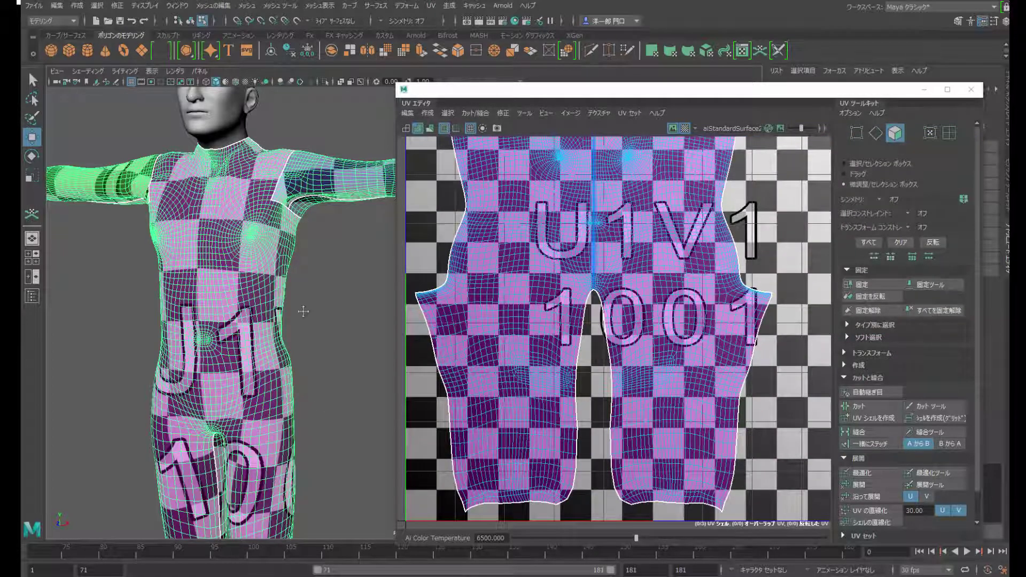
# Step: Orbit the viewport to inspect the checker across the upper body and legs
pyautogui.moveTo(303, 311)
pyautogui.keyDown('alt'); pyautogui.mouseDown()
pyautogui.moveTo(213, 343)
pyautogui.moveTo(241, 359)
pyautogui.moveTo(320, 353)
pyautogui.moveTo(366, 324)
pyautogui.moveTo(344, 333)
pyautogui.mouseUp(); pyautogui.keyUp('alt')
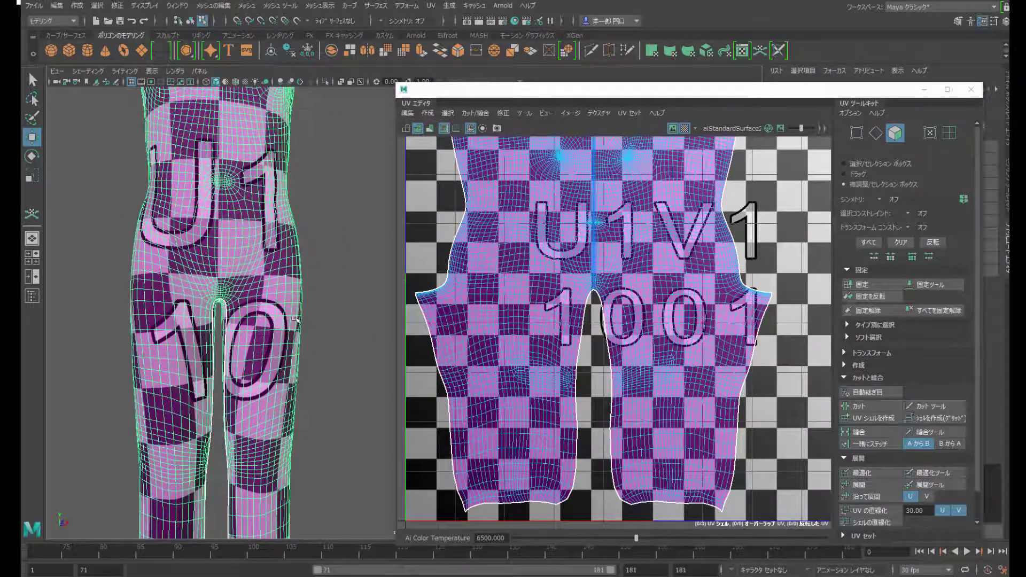
pyautogui.moveTo(312, 232)
pyautogui.keyDown('alt'); pyautogui.mouseDown()
pyautogui.moveTo(287, 302)
pyautogui.moveTo(141, 295)
pyautogui.moveTo(259, 320)
pyautogui.moveTo(288, 306)
pyautogui.moveTo(248, 267)
pyautogui.mouseUp(); pyautogui.keyUp('alt')
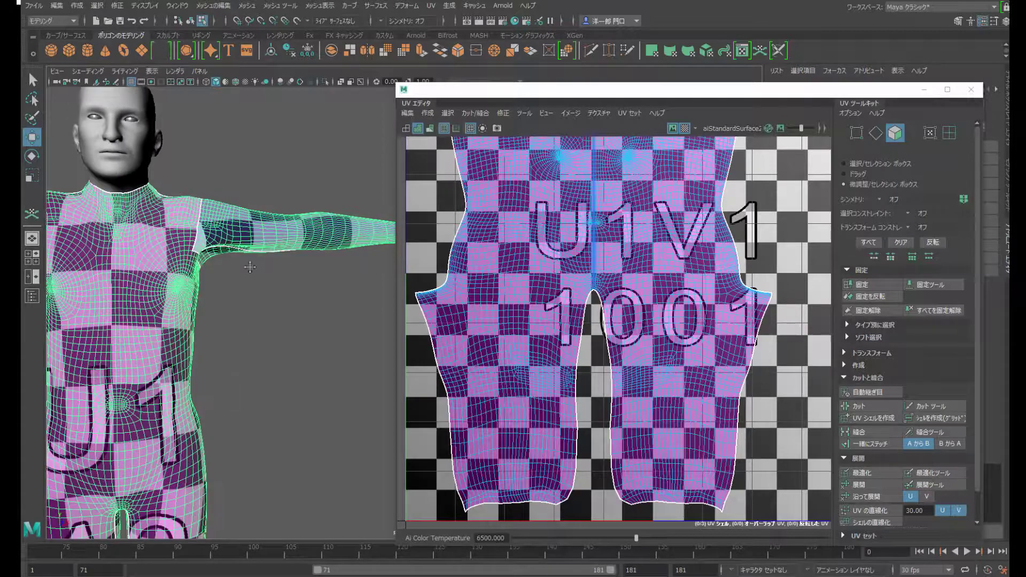
pyautogui.moveTo(247, 267)
pyautogui.keyDown('alt'); pyautogui.mouseDown(button='middle')
pyautogui.moveTo(249, 159)
pyautogui.moveTo(239, 173)
pyautogui.mouseUp(button='middle'); pyautogui.keyUp('alt')
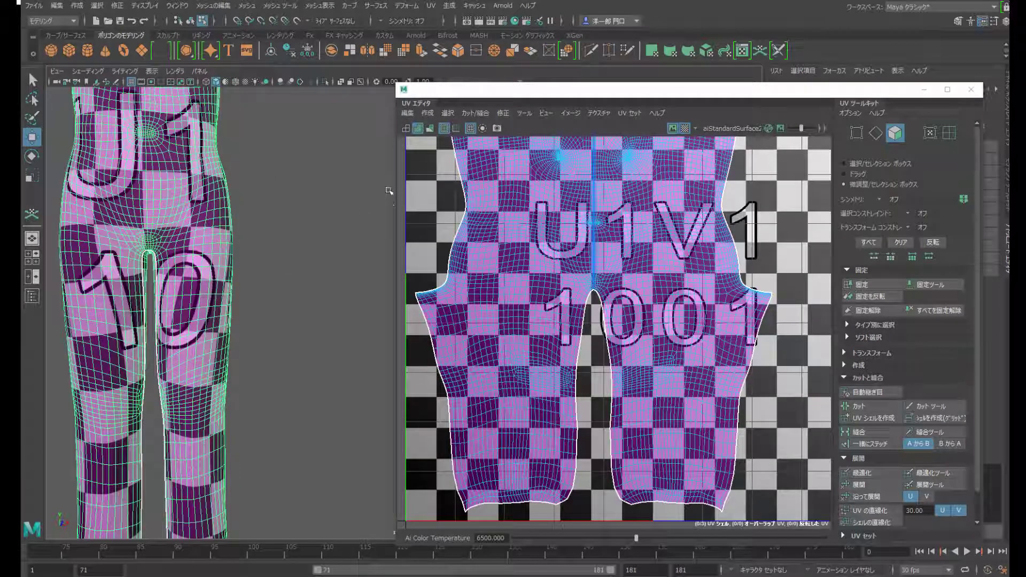
# Step: Activate the 3D UV Grab Tool with Symmetry set to Object X
pyautogui.click(431, 5)
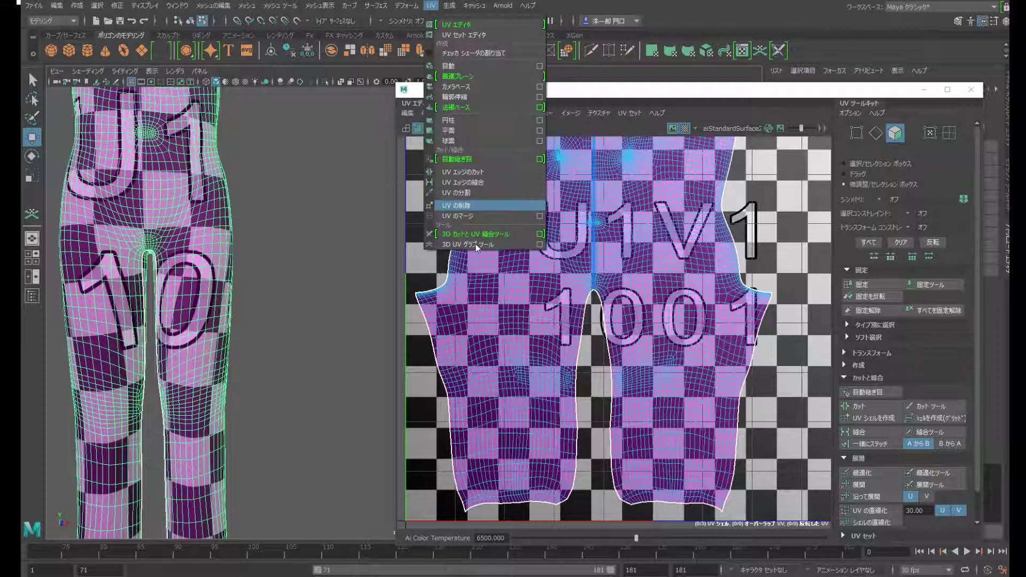
pyautogui.click(452, 248)
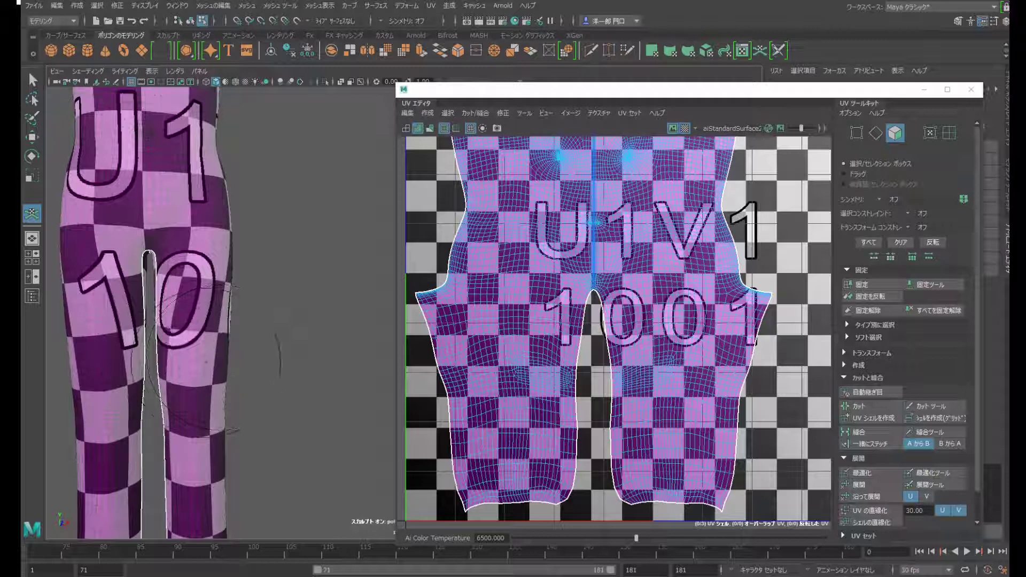
pyautogui.click(431, 6)
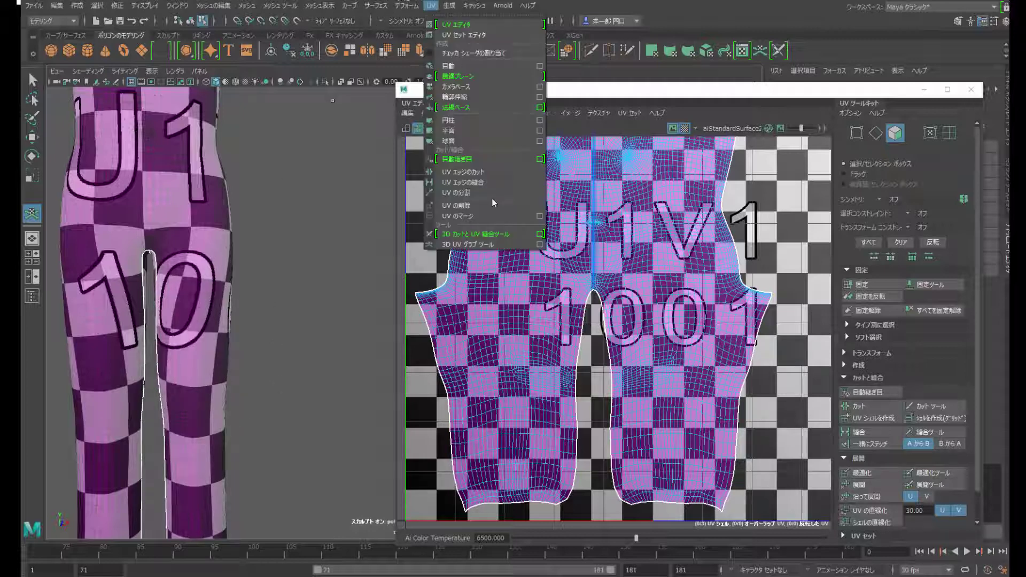
pyautogui.click(538, 244)
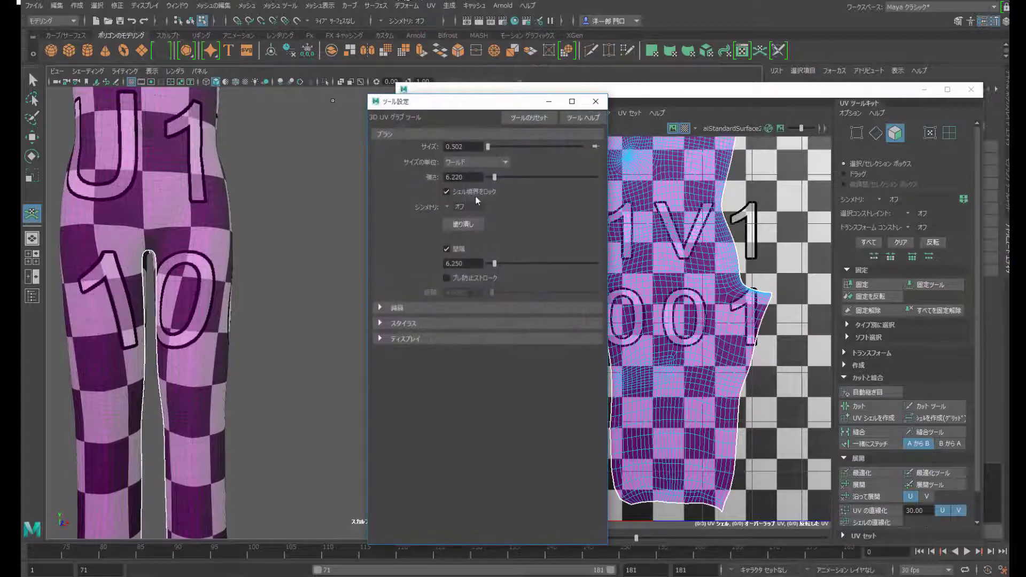
pyautogui.click(450, 208)
pyautogui.press('Return')
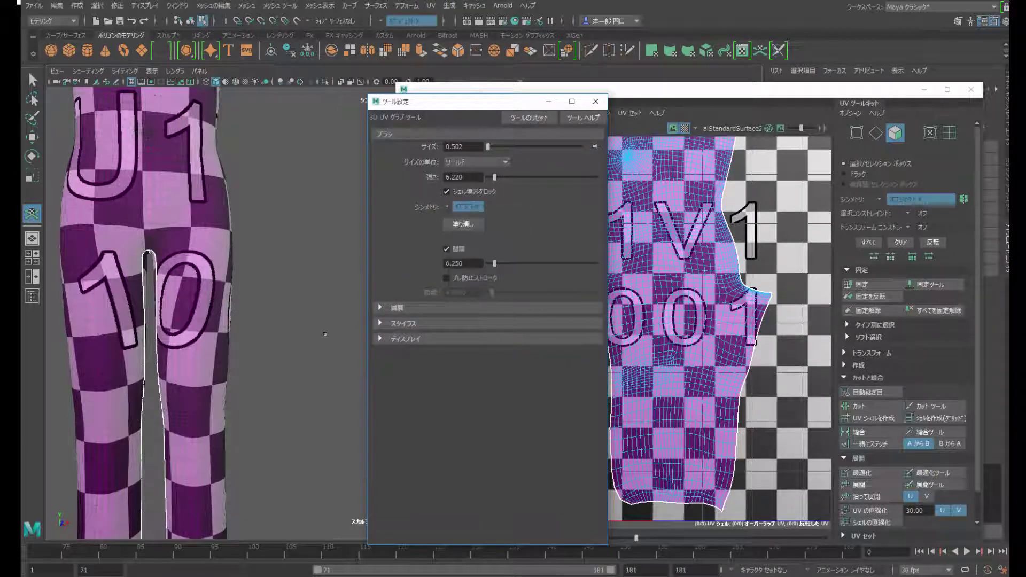
# Step: Orbit the viewport to a larger front view of the legs
pyautogui.click(192, 303)
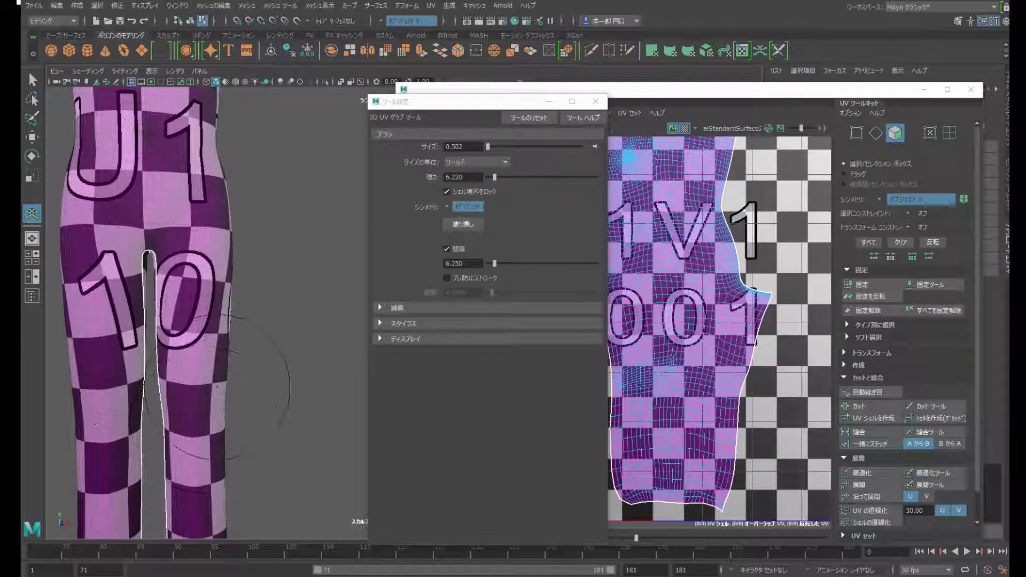
pyautogui.keyDown('alt'); pyautogui.moveTo(203, 418); pyautogui.dragTo(270, 389); pyautogui.keyUp('alt')
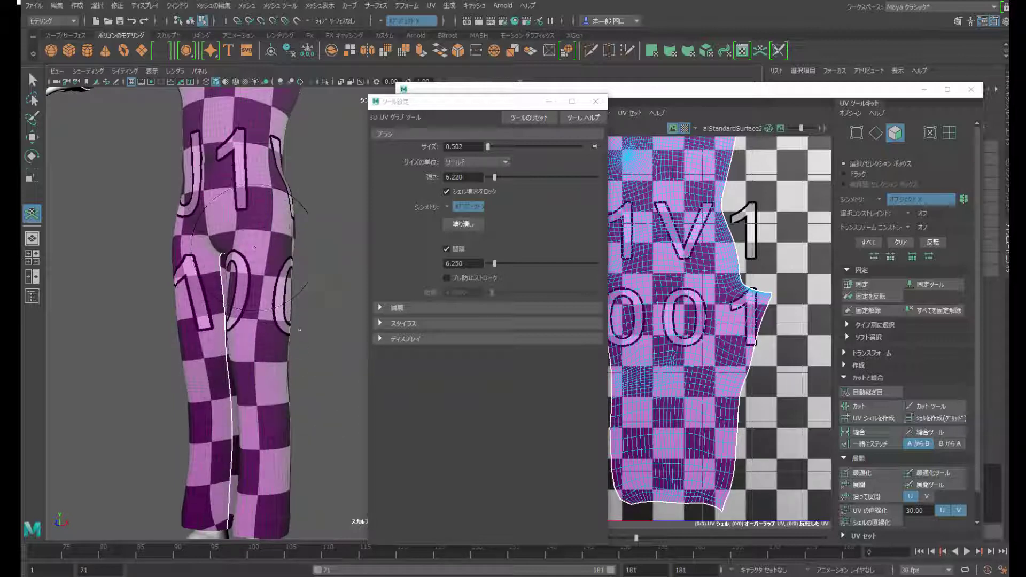
pyautogui.moveTo(318, 270)
pyautogui.keyDown('alt'); pyautogui.mouseDown()
pyautogui.moveTo(313, 291)
pyautogui.moveTo(232, 287)
pyautogui.moveTo(278, 182)
pyautogui.mouseUp(); pyautogui.keyUp('alt')
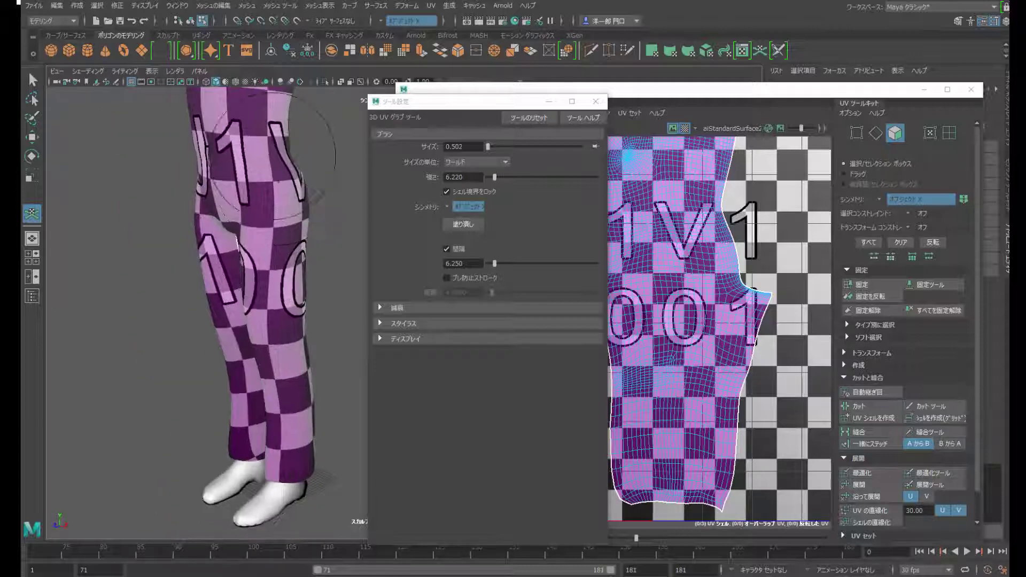